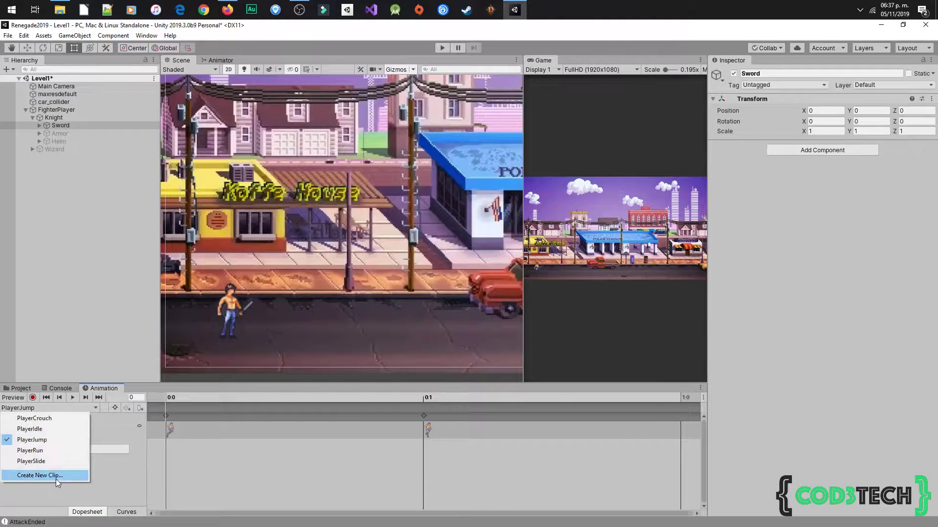
Create a new animation clip named SwordSlash in the project's Animations folder.
click(56, 473)
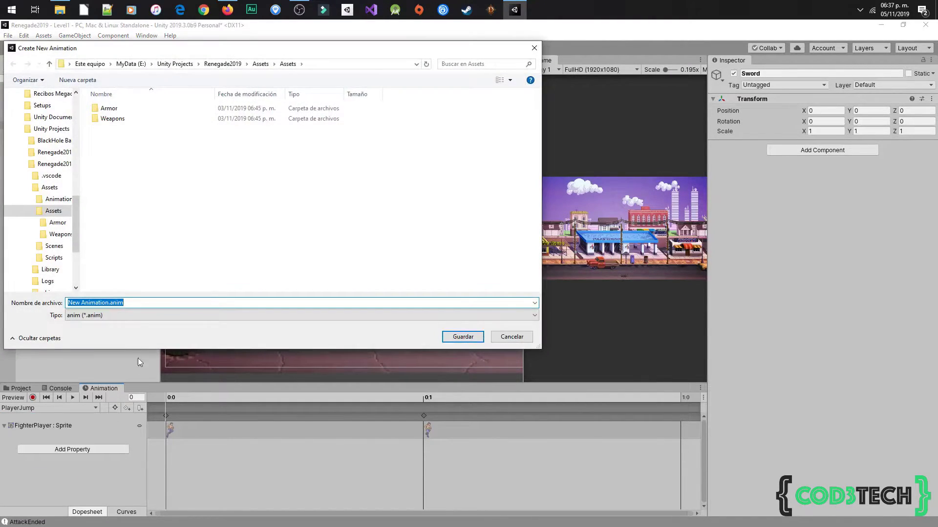
click(260, 64)
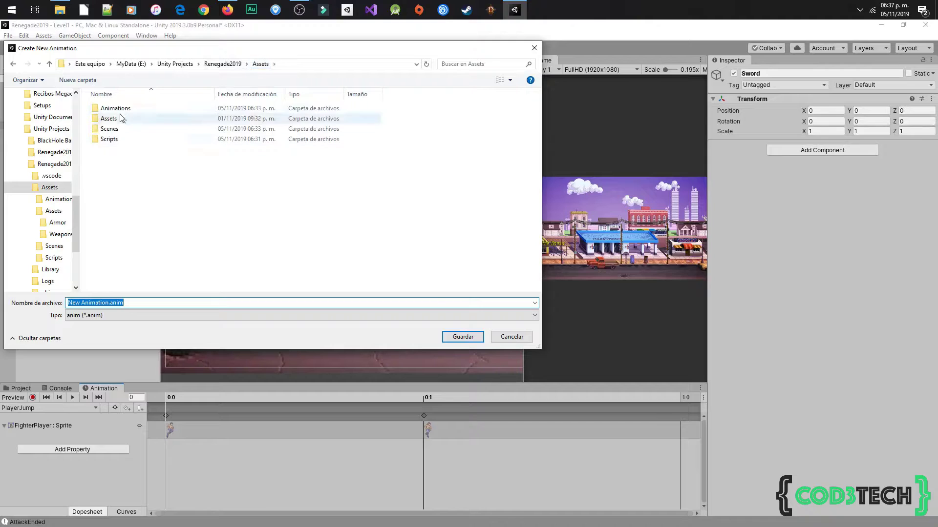
double_click(115, 109)
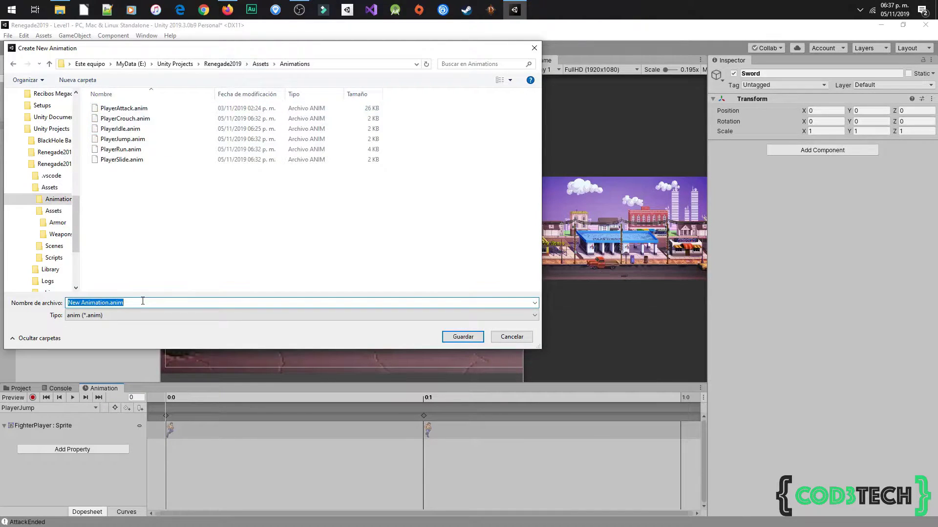
text(Srowd)
key(shift+Home)
text(S)
key(Return)
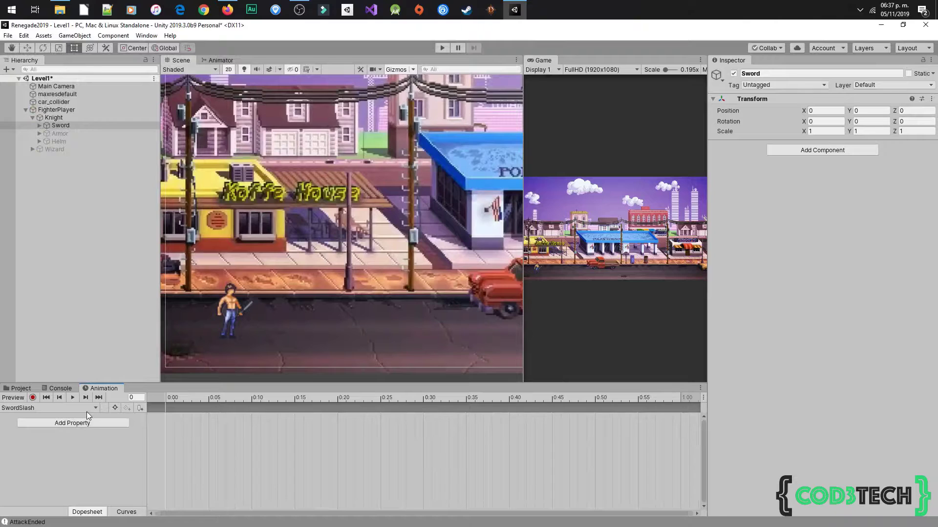
Add sprites player-spritemap-v9_2 through the second one after it to the SwordSlash timeline as FighterPlayer sprite keyframes.
drag(103, 388, 607, 444)
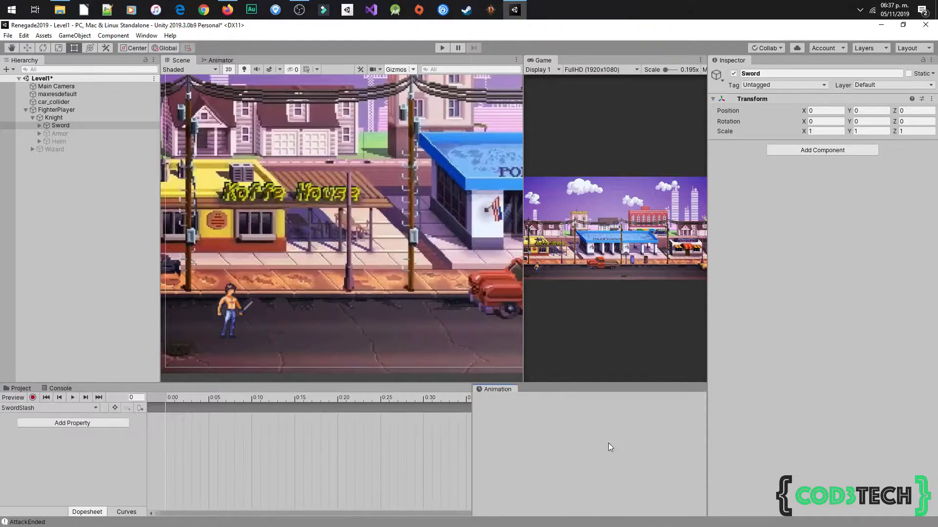
click(200, 433)
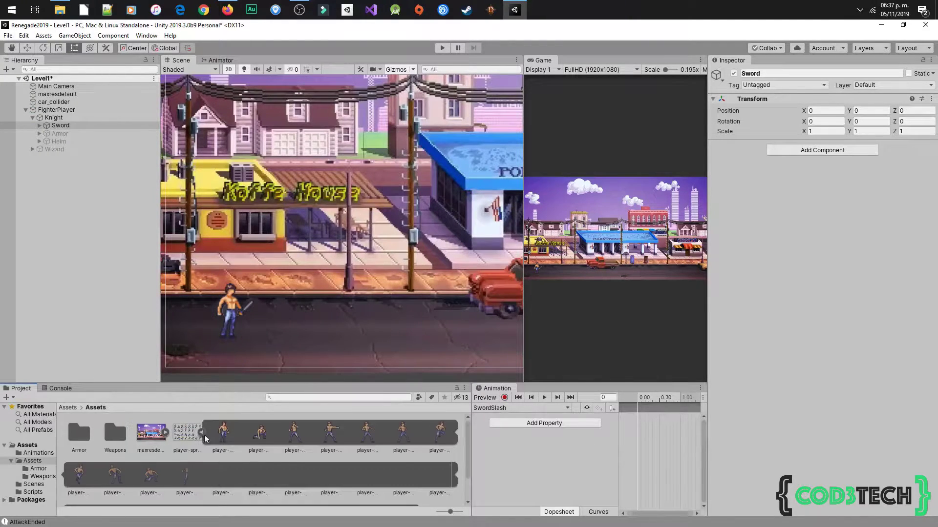
click(303, 433)
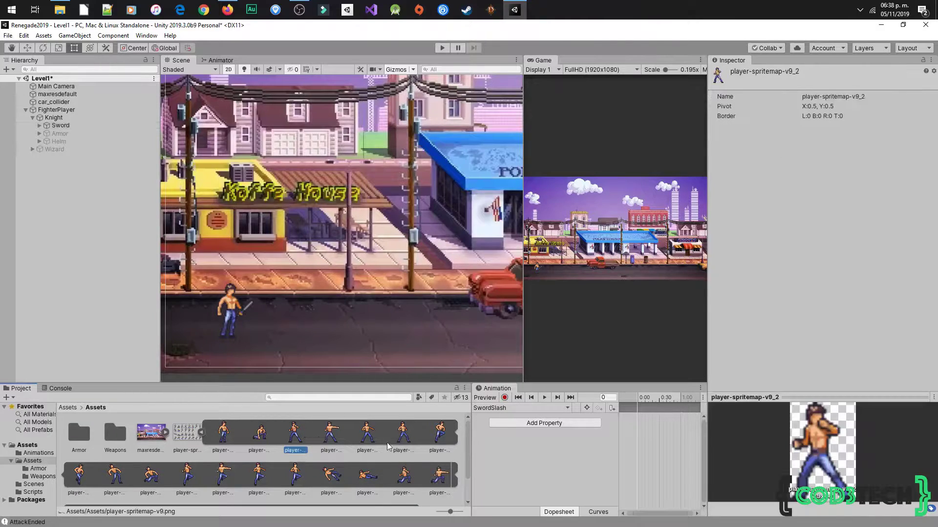
shift+click(375, 447)
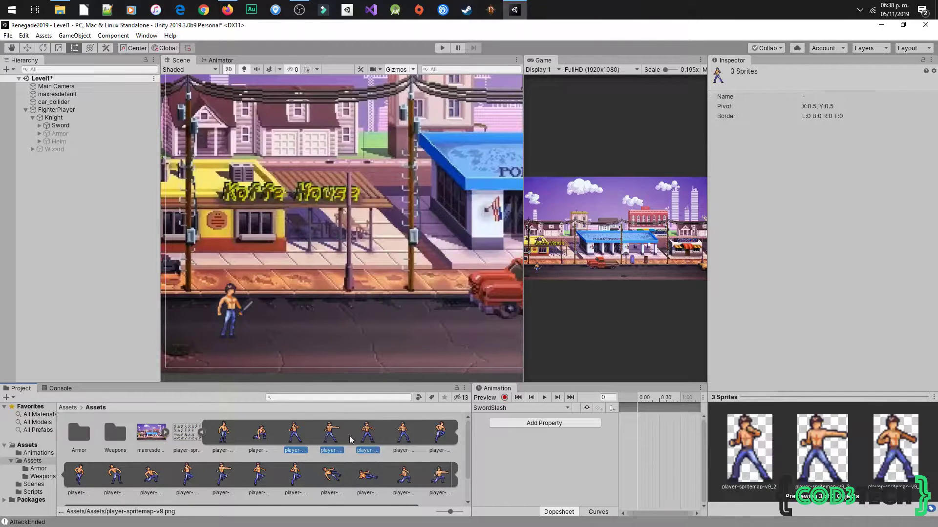
drag(299, 442, 640, 427)
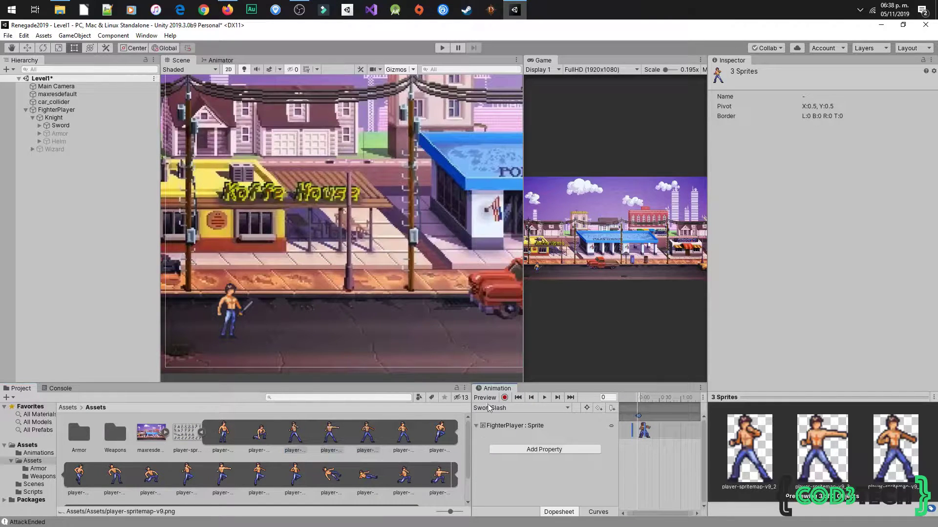
drag(481, 389, 272, 392)
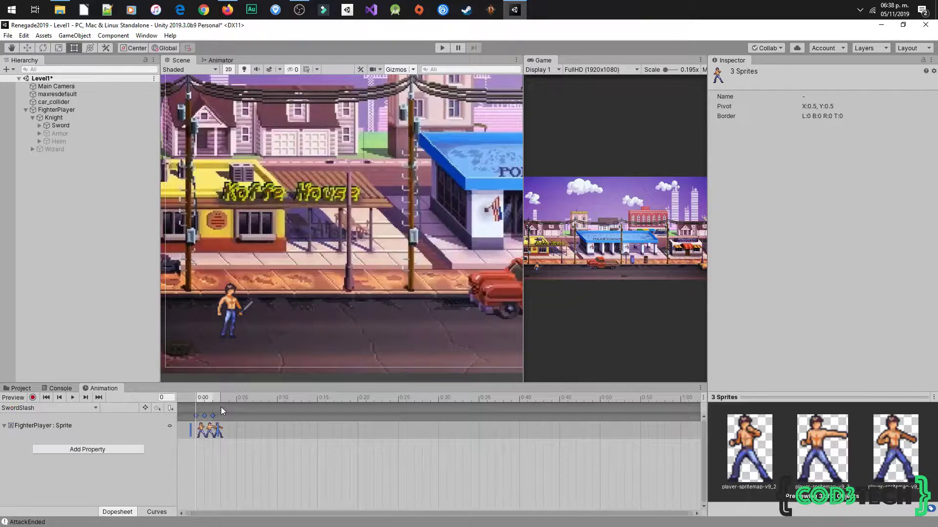
Space out the sprite keyframes, placing the second at frame 3 and the third at frame 12, and preview the clip.
scroll(214, 425, up, 3)
drag(210, 416, 355, 427)
click(229, 476)
click(201, 433)
drag(201, 432, 223, 432)
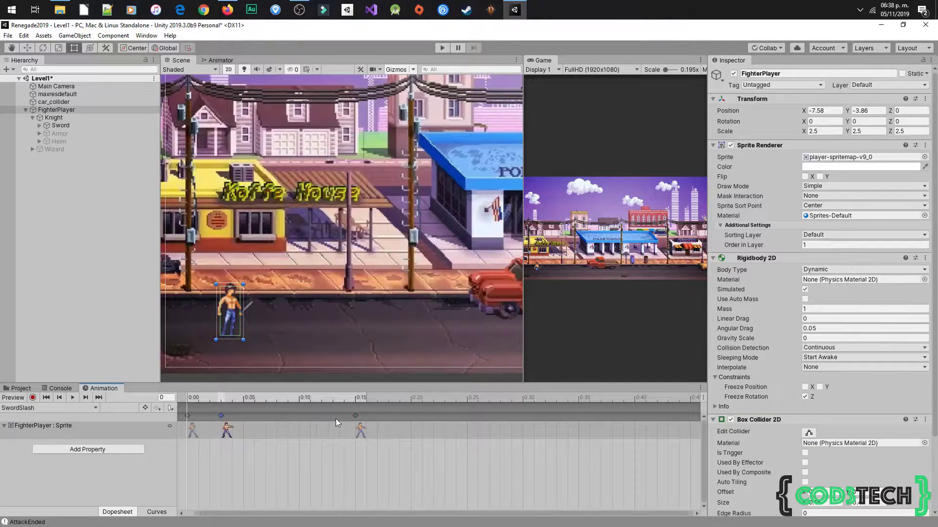
drag(357, 418, 321, 414)
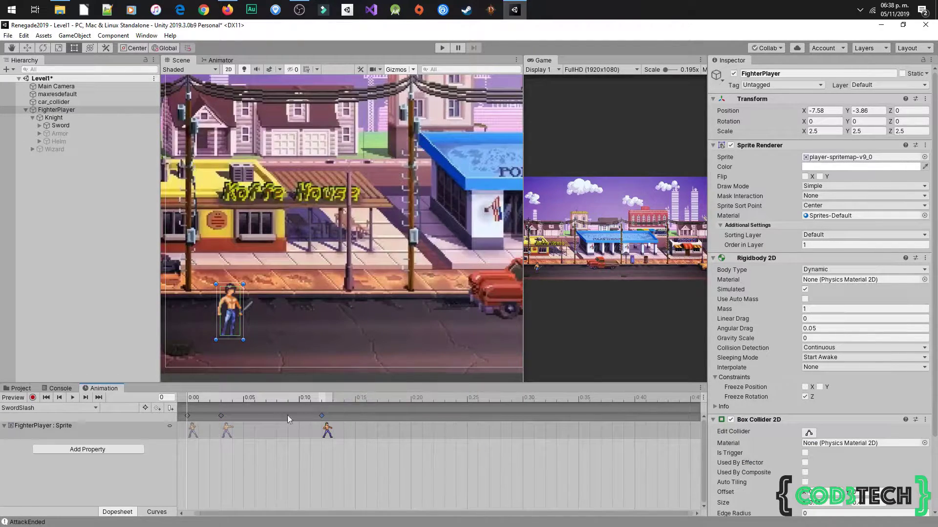
click(71, 398)
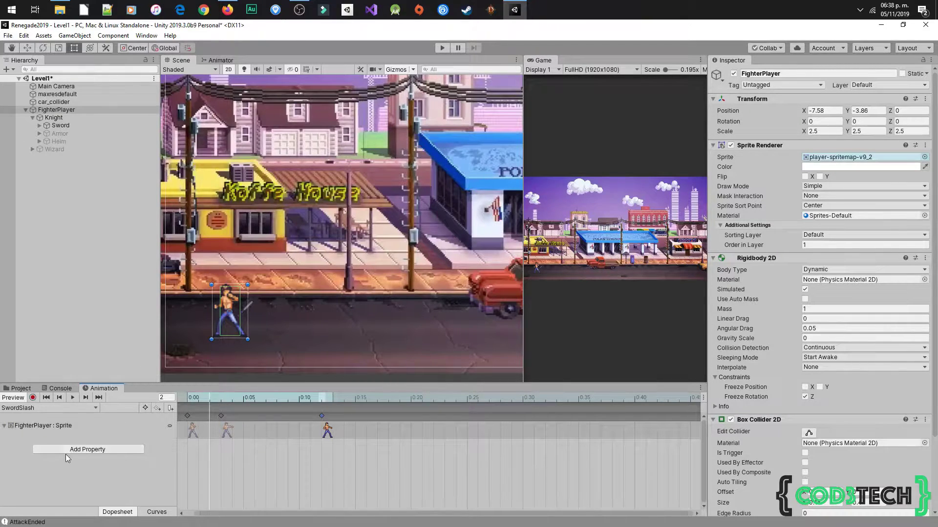
Add the Is Active property of the Knight's sword-slash-05 object to the SwordSlash clip, starting from frame 0.
click(189, 399)
click(72, 452)
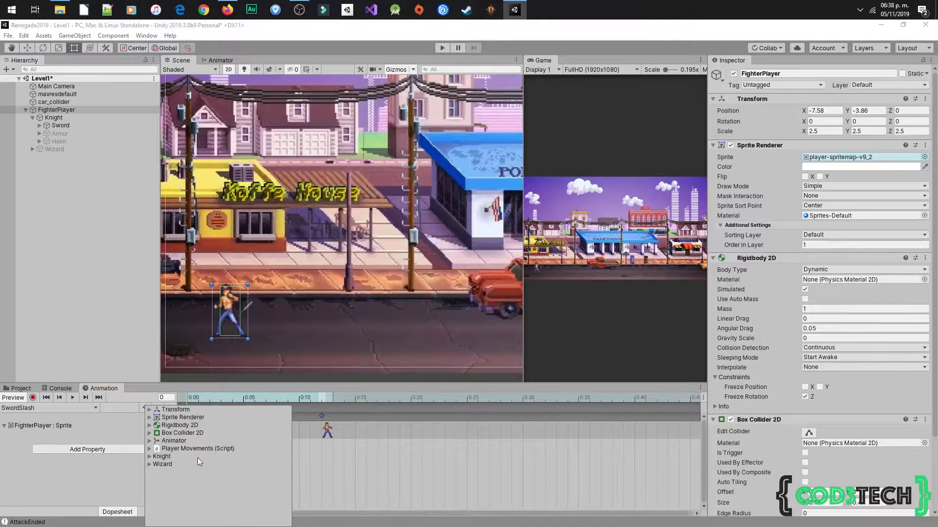
click(149, 457)
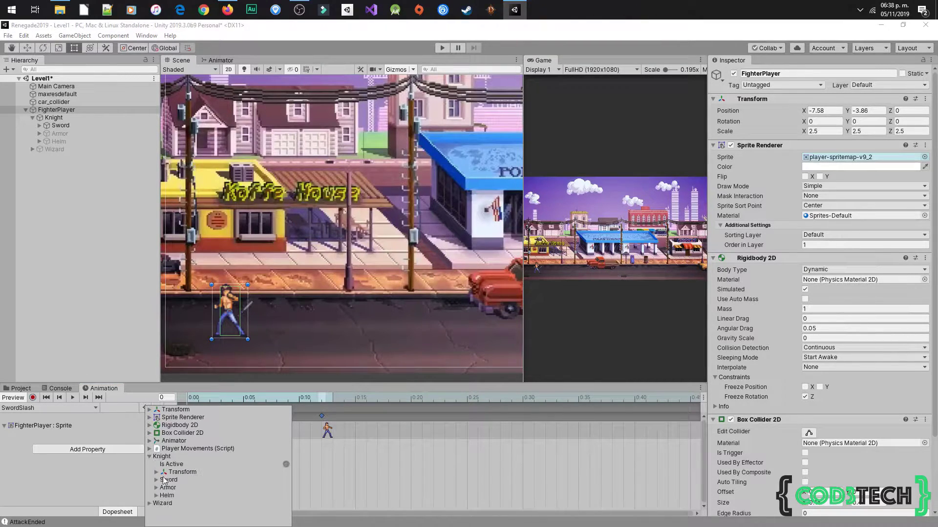
click(156, 481)
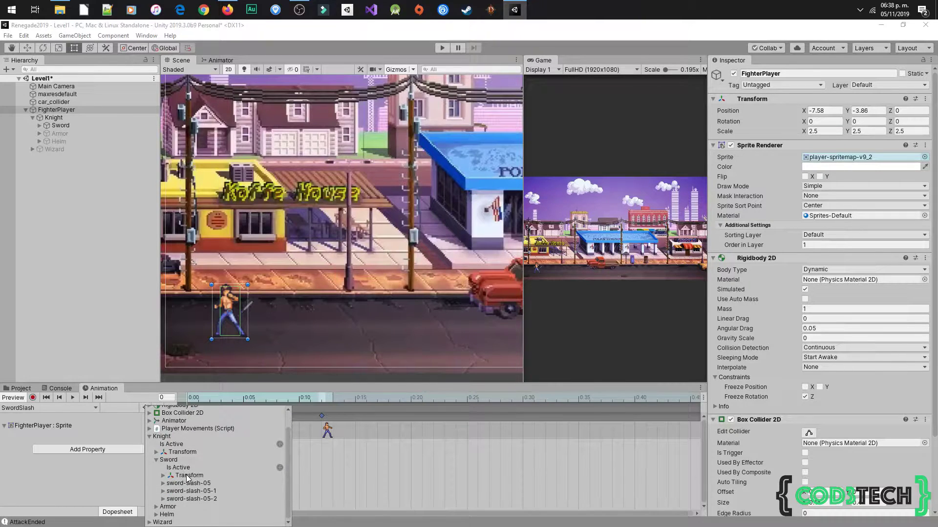
click(162, 482)
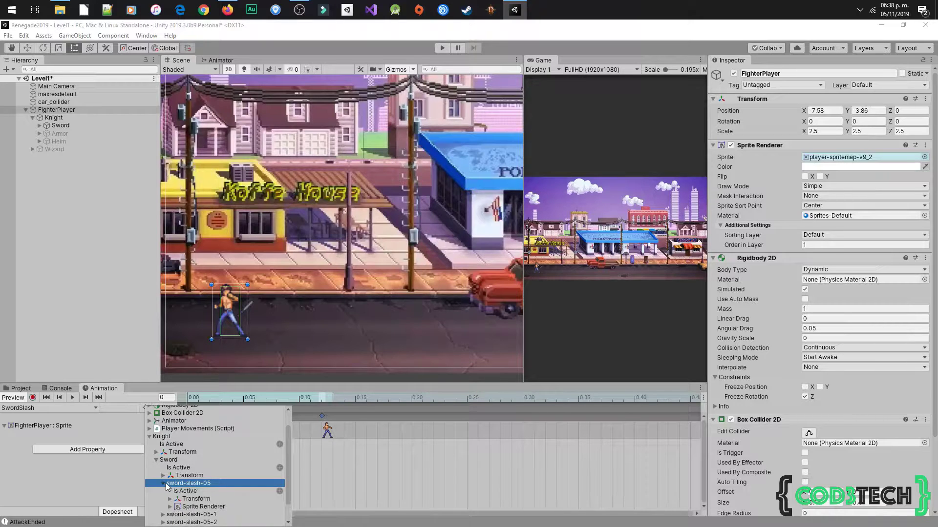
scroll(168, 484, down, 1)
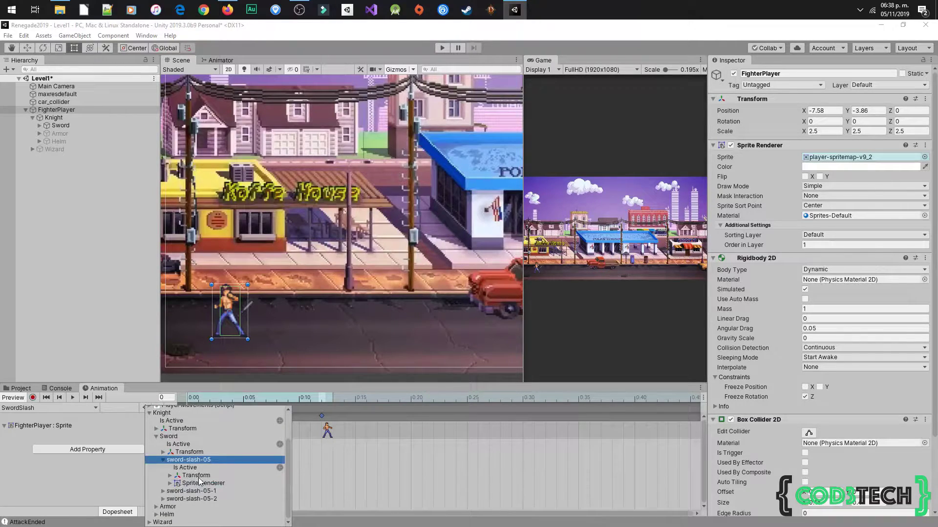
click(218, 468)
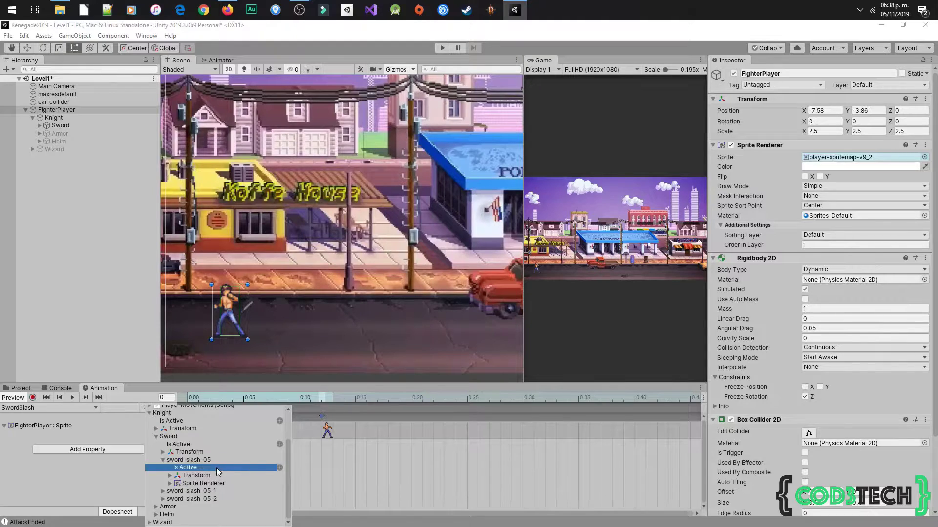
click(279, 467)
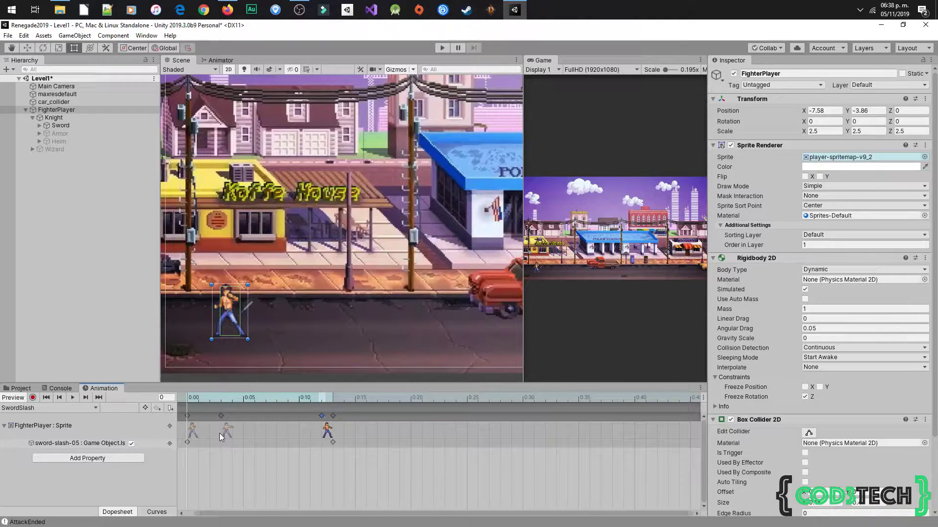
click(187, 442)
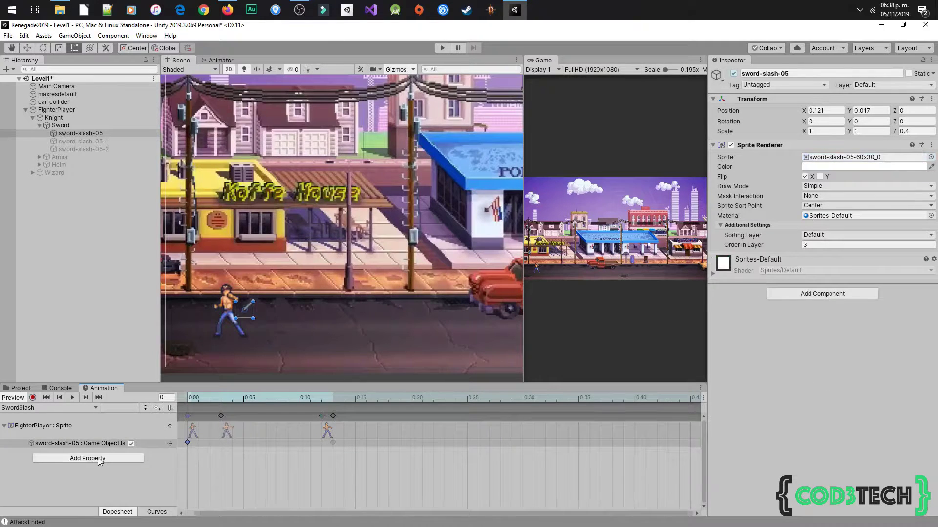
click(142, 459)
click(150, 456)
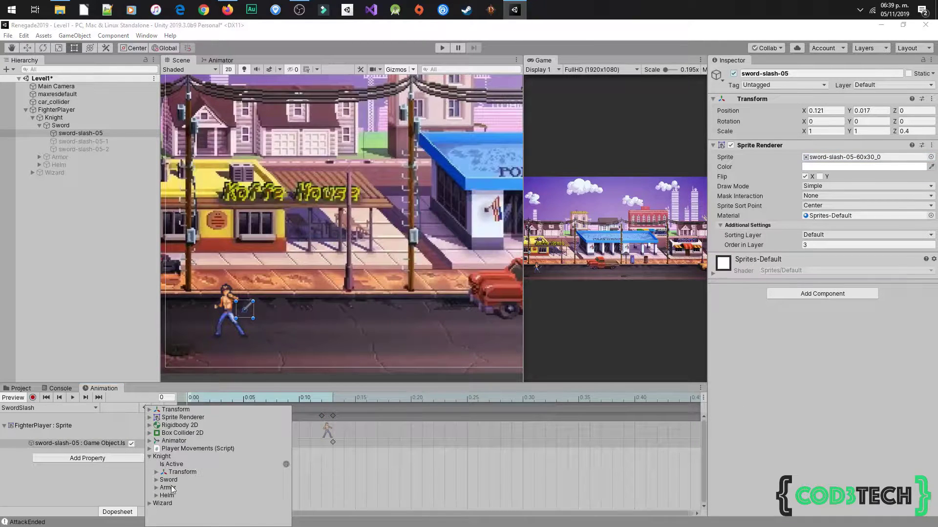
click(86, 482)
click(242, 399)
click(187, 398)
Add the Is Active property of the Knight's sword-slash-05-1 object to the SwordSlash clip.
click(97, 458)
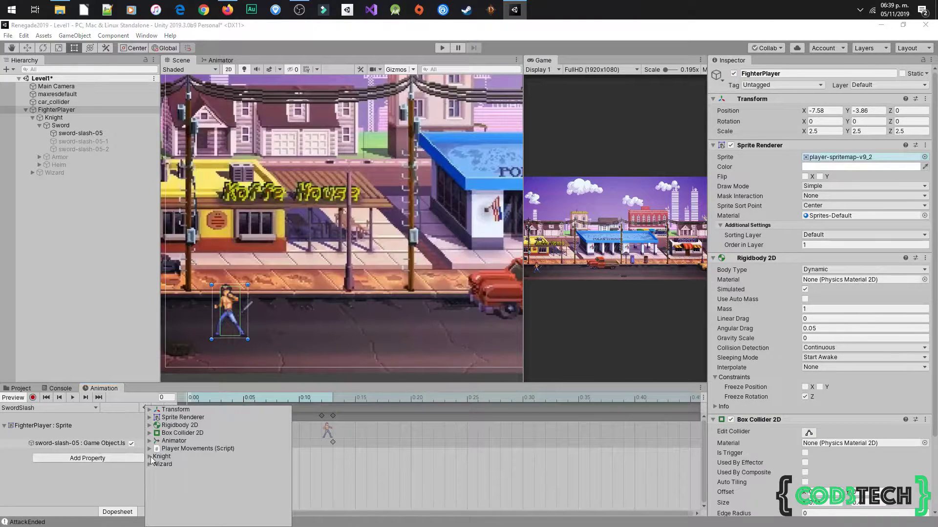
click(150, 458)
click(157, 479)
scroll(220, 488, down, 1)
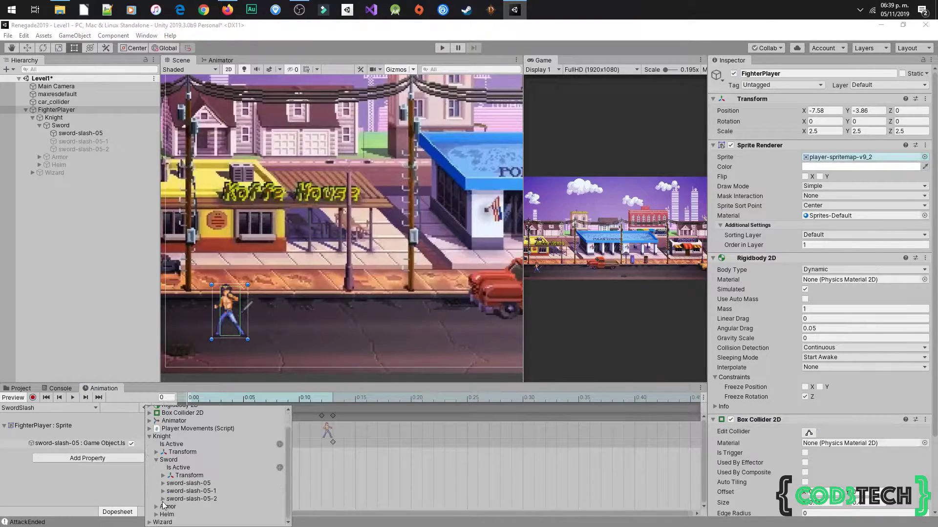
click(163, 492)
scroll(251, 478, down, 1)
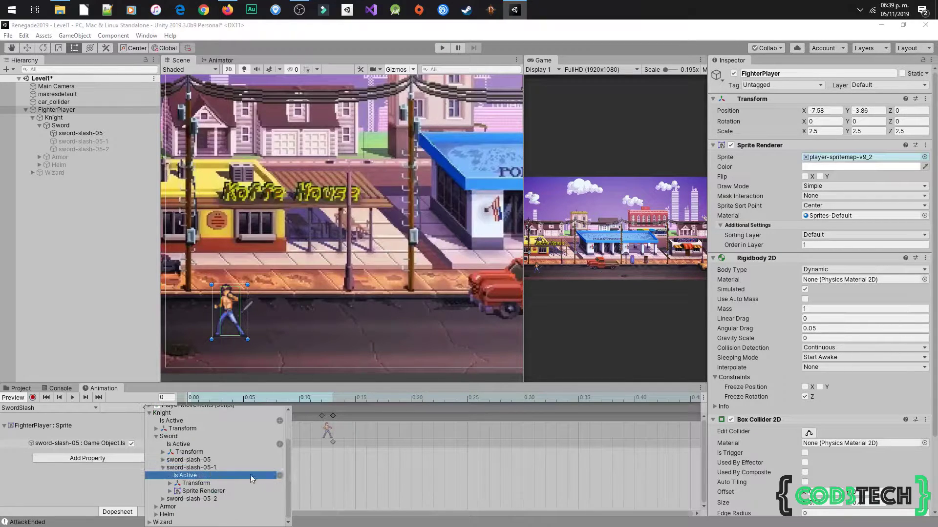
click(280, 477)
At frame 3, key sword-slash-05 as inactive and sword-slash-05-1 as active.
click(102, 443)
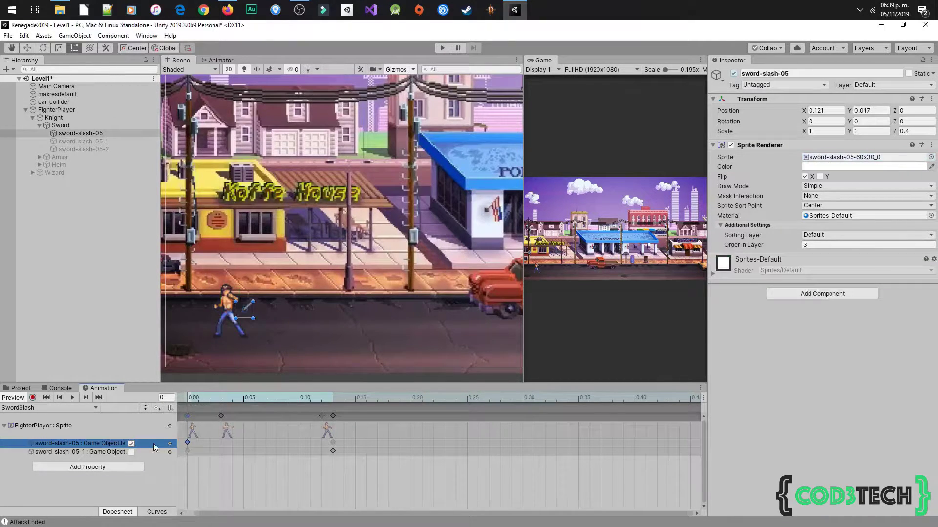
click(123, 451)
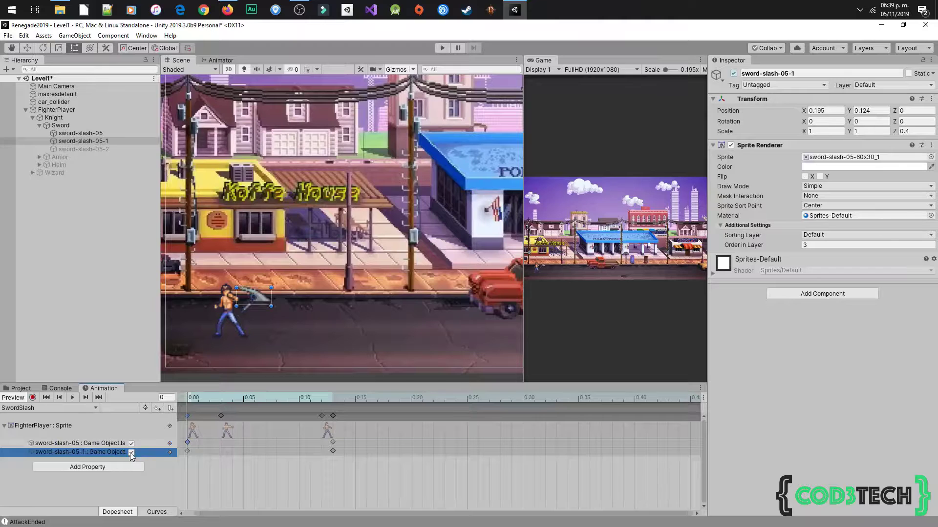
click(222, 400)
click(131, 452)
click(131, 444)
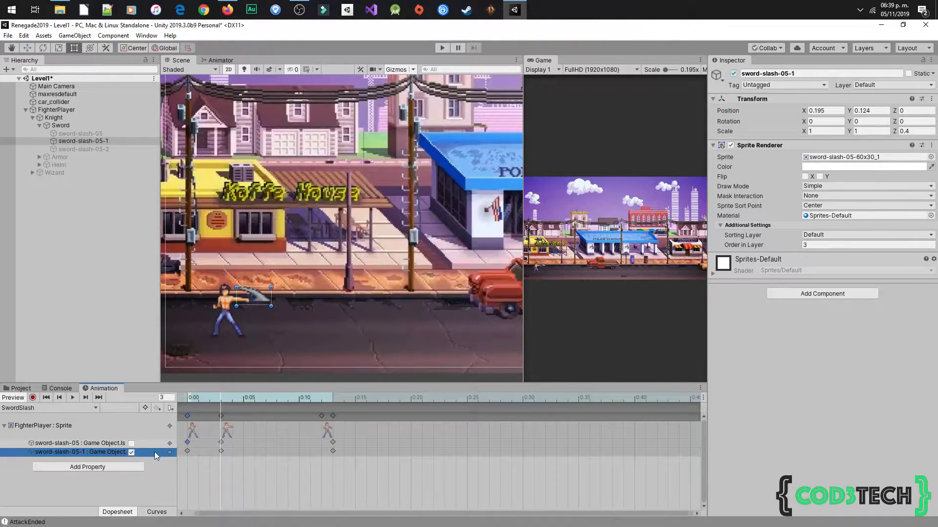
Record sword-slash-05 at frame 0 above the fighter's head, positioned at about X -0.025, Y 0.175 and rotated about 68.3 degrees in Z.
mouse_move(195, 396)
mouse_down()
mouse_move(223, 402)
mouse_move(186, 405)
mouse_up()
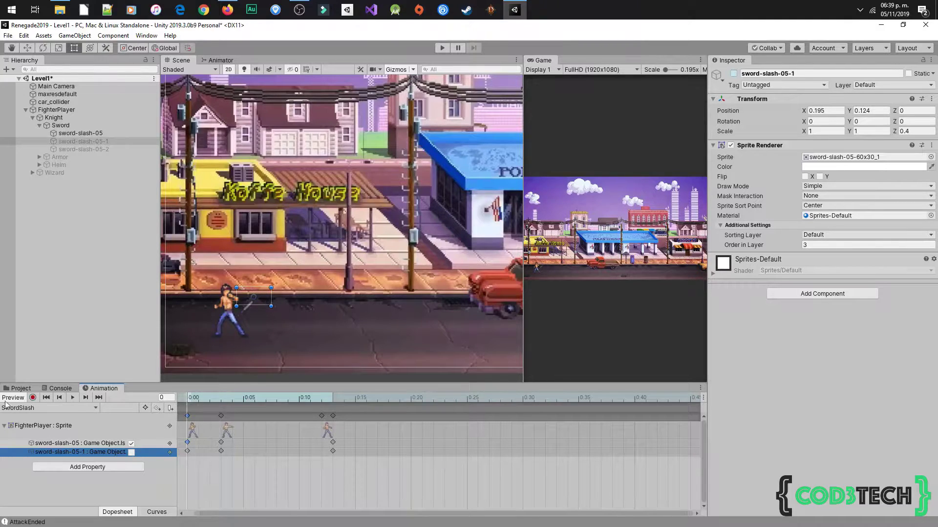
click(33, 397)
click(250, 310)
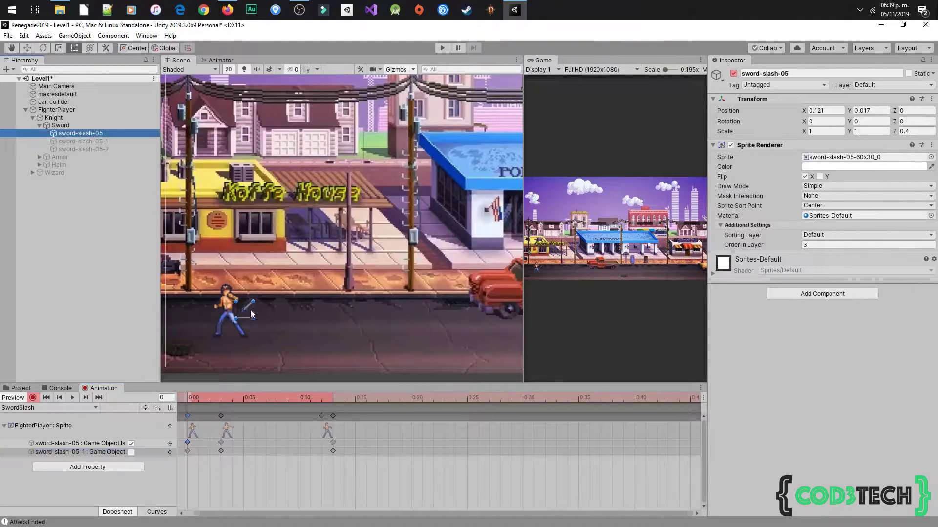
drag(248, 310, 226, 285)
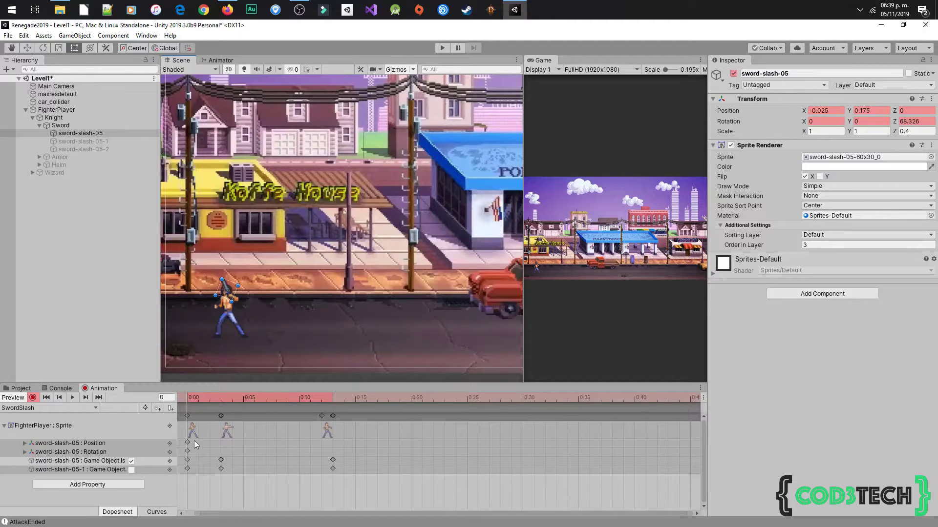
click(33, 397)
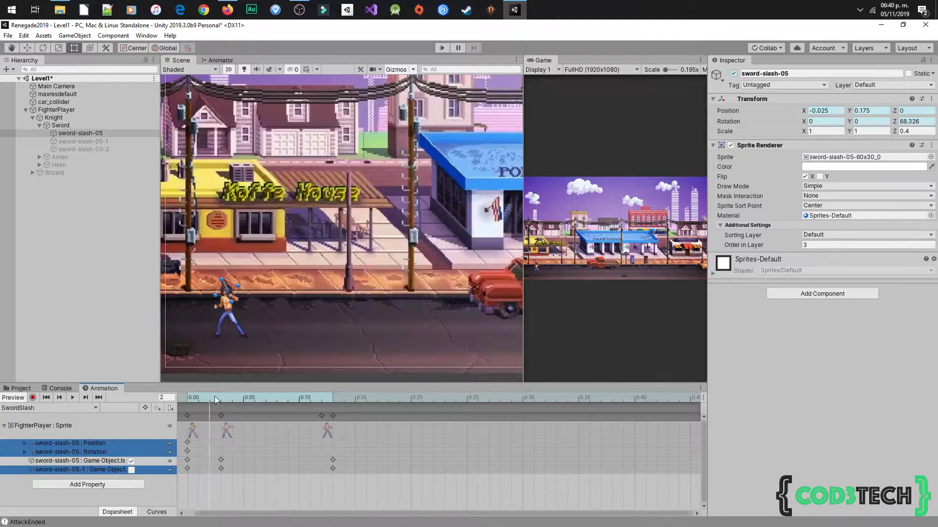
Add the Is Active property of the Knight's sword-slash-05-2 object to the SwordSlash clip.
drag(190, 400, 332, 406)
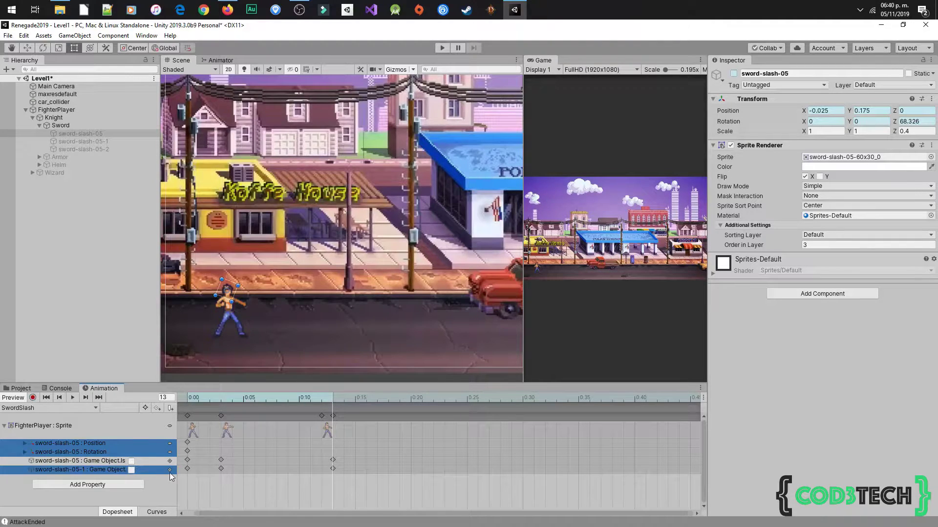
click(113, 485)
click(149, 456)
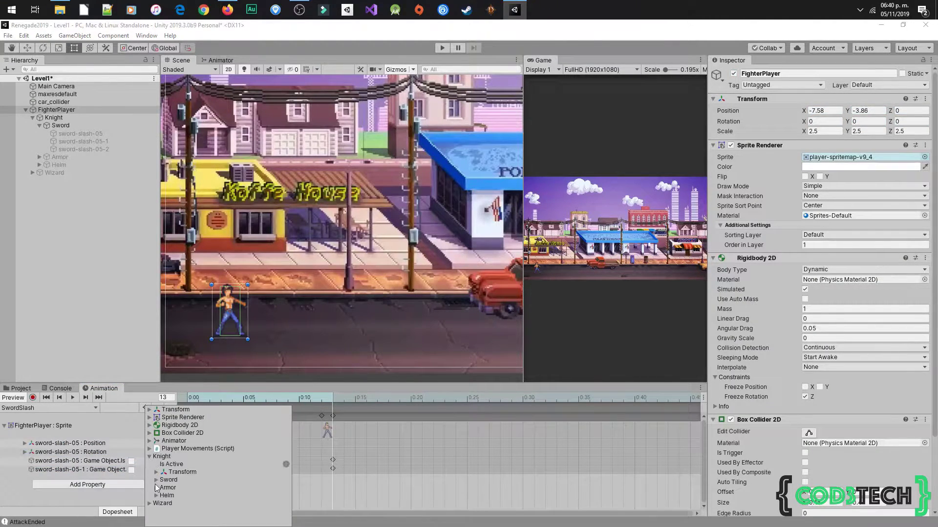
click(156, 480)
scroll(161, 484, down, 1)
click(164, 499)
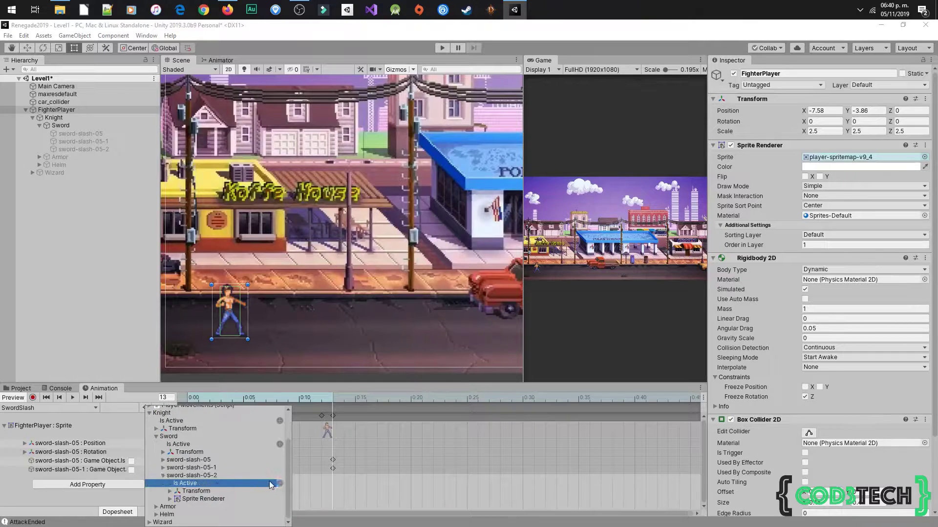
click(280, 485)
At frame 12, key sword-slash-05-2 as active and sword-slash-05-1 as inactive.
mouse_move(332, 400)
mouse_down()
mouse_move(323, 400)
mouse_move(343, 398)
mouse_up()
click(333, 417)
click(321, 399)
click(132, 478)
click(132, 469)
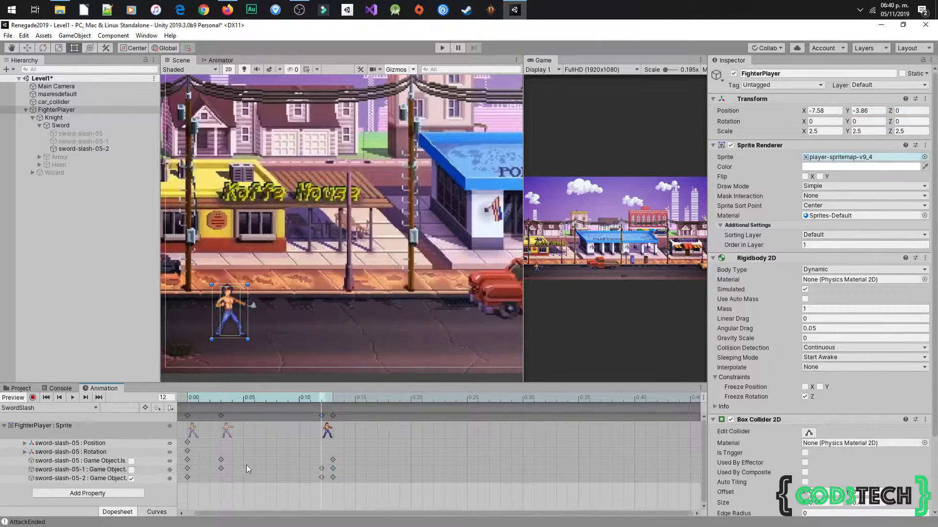
Key sword-slash-05-2 as active at the end of the SwordSlash clip and save the scene.
click(119, 461)
drag(230, 401, 348, 412)
click(132, 478)
click(9, 36)
click(23, 71)
click(70, 351)
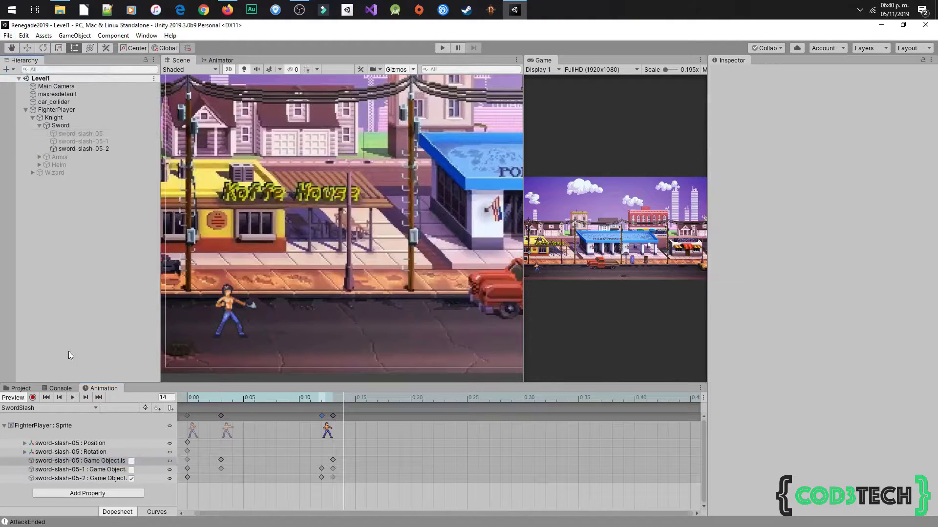
Open the PlayerMovements script from the project's Scripts folder in Visual Studio.
click(21, 388)
click(195, 432)
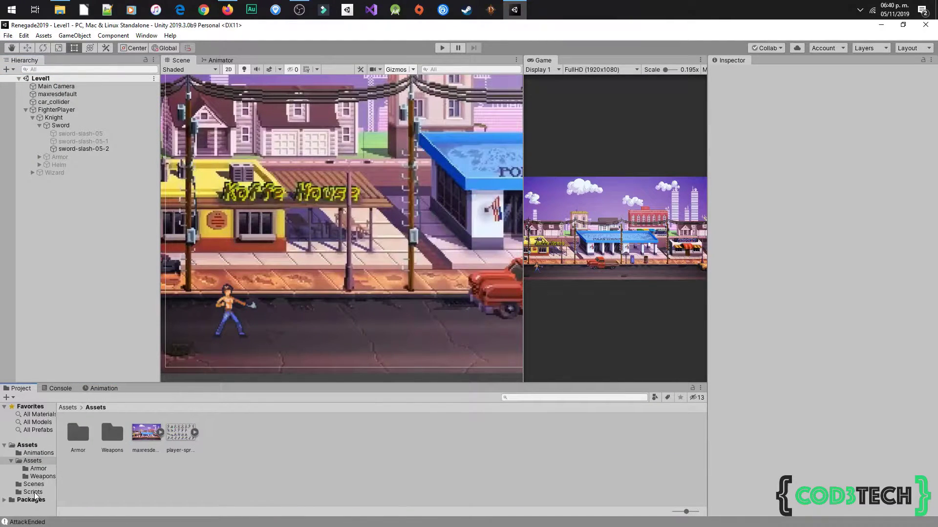
click(33, 493)
double_click(79, 439)
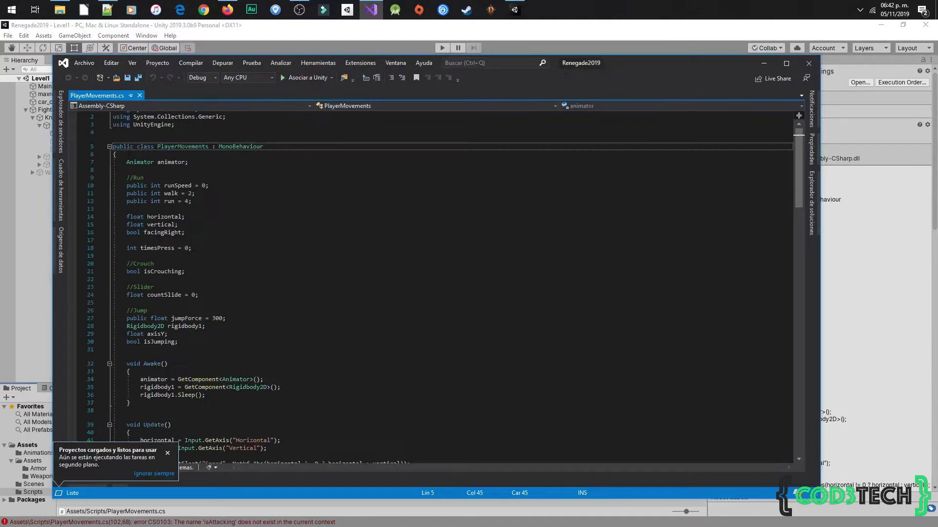
Declare bool isAttacking; under an //Attack comment after the isJumping field, and save the script.
click(202, 349)
click(202, 341)
key(Return)
key(Return)
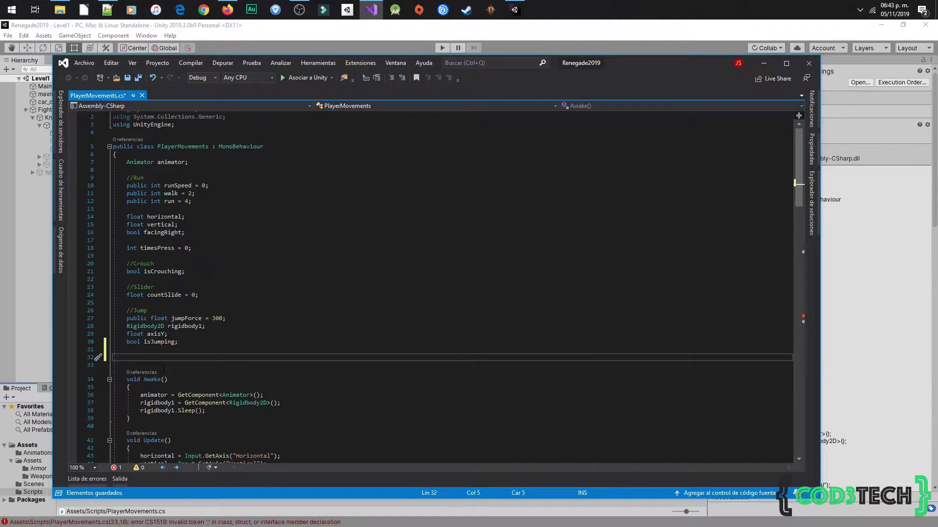
text(//Attack)
key(Return)
text(bool isAttacking;)
scroll(164, 371, up, 1)
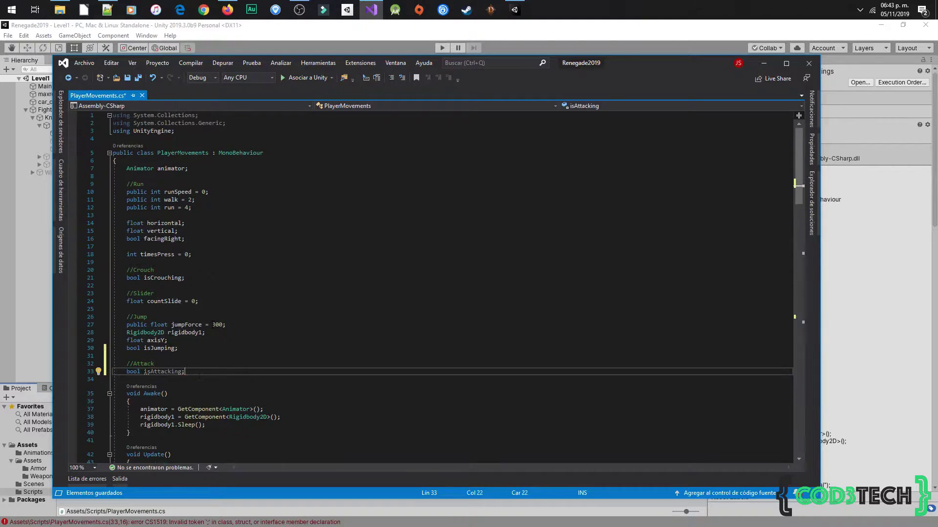
key(ctrl+s)
At the start of FixedUpdate, add an if (Input.GetButton("Fire1")) block.
scroll(186, 300, down, 20)
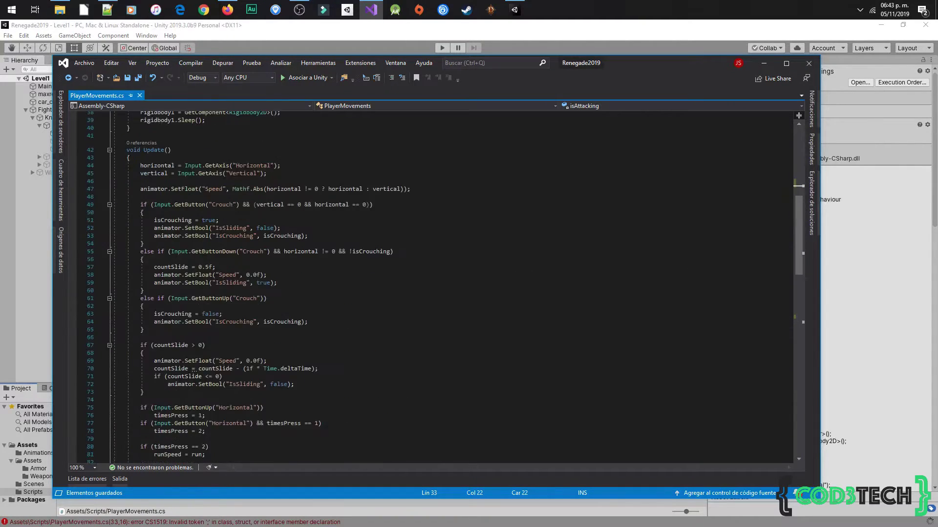
click(166, 257)
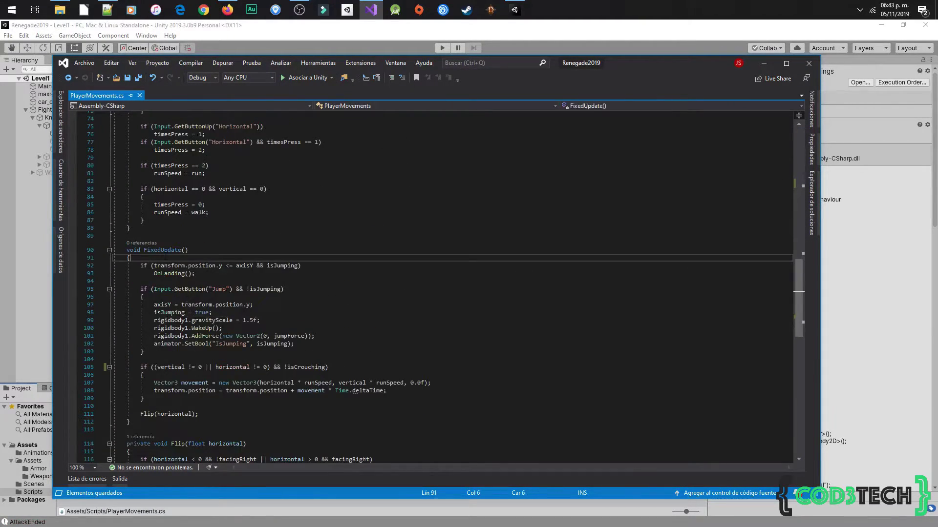
key(Return)
text(if()
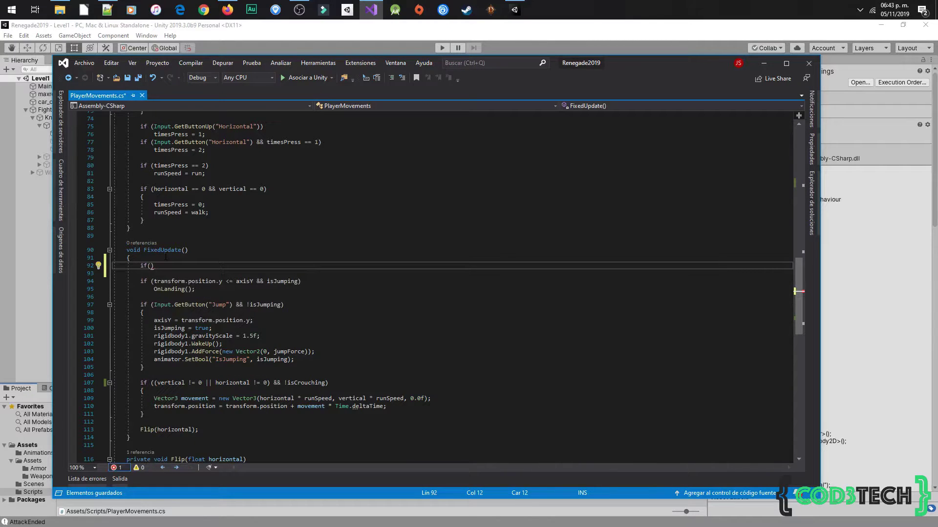
text(Input.get)
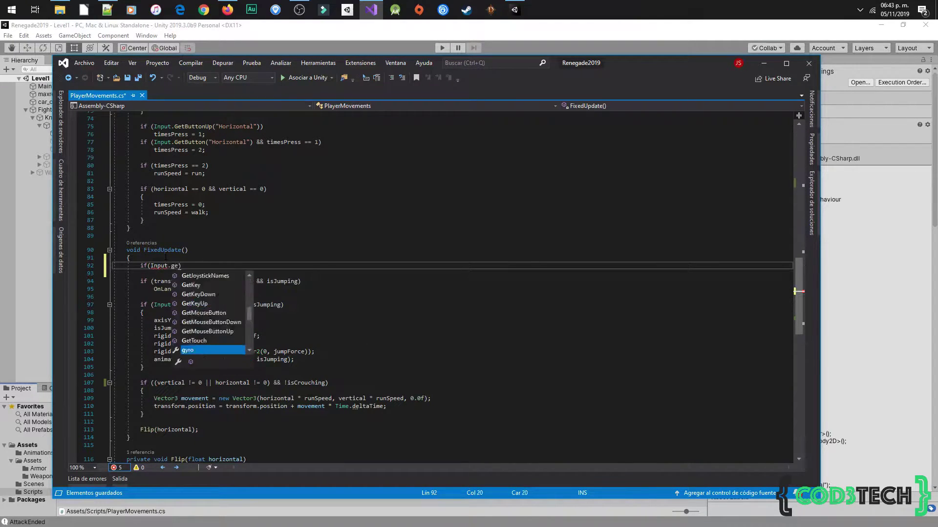
key(Tab)
text(("Fire)
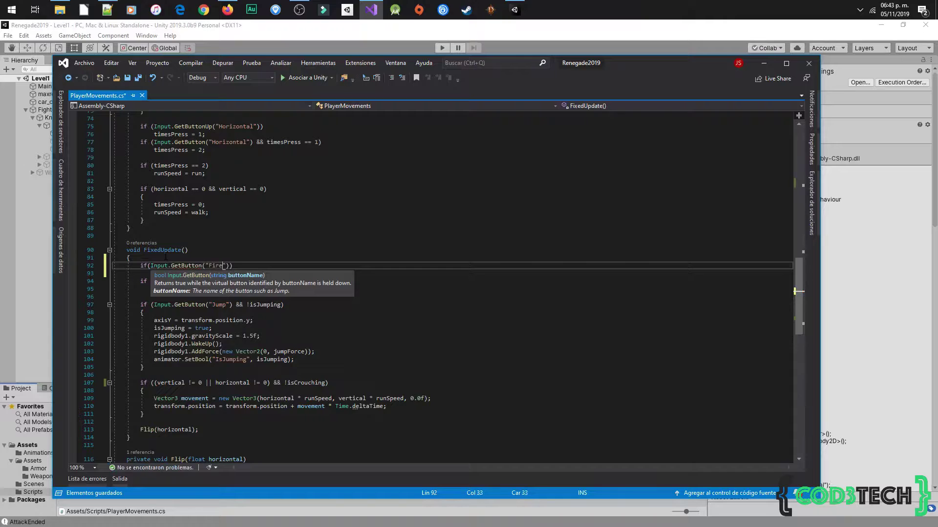
text(1"))
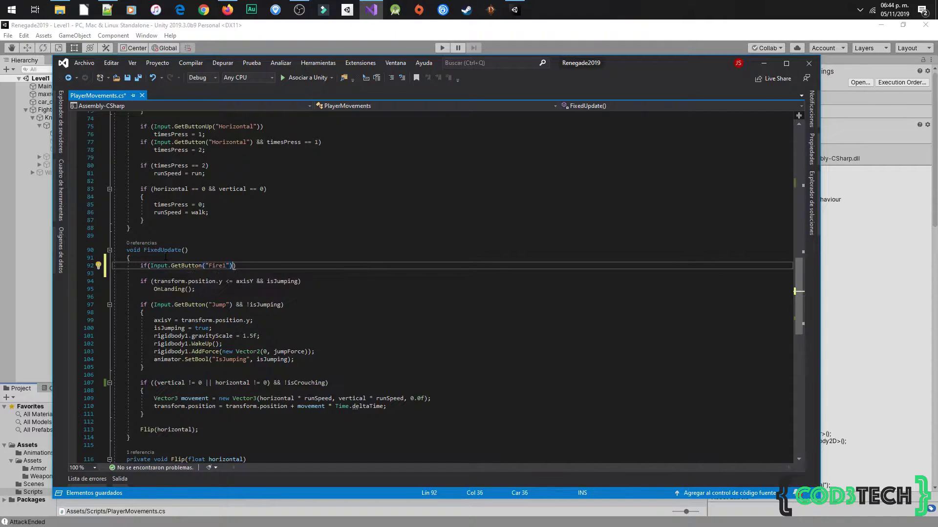
key(Return)
text({)
key(Return)
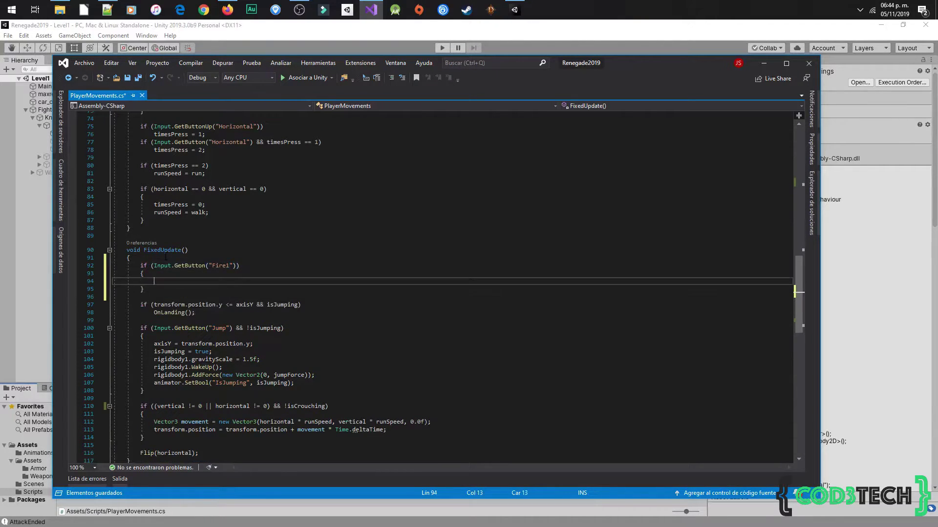
In the Fire1 block, set isAttacking = true and add a nested if (vertical != 0 || horizontal != 0) block.
text(isAttacking = true)
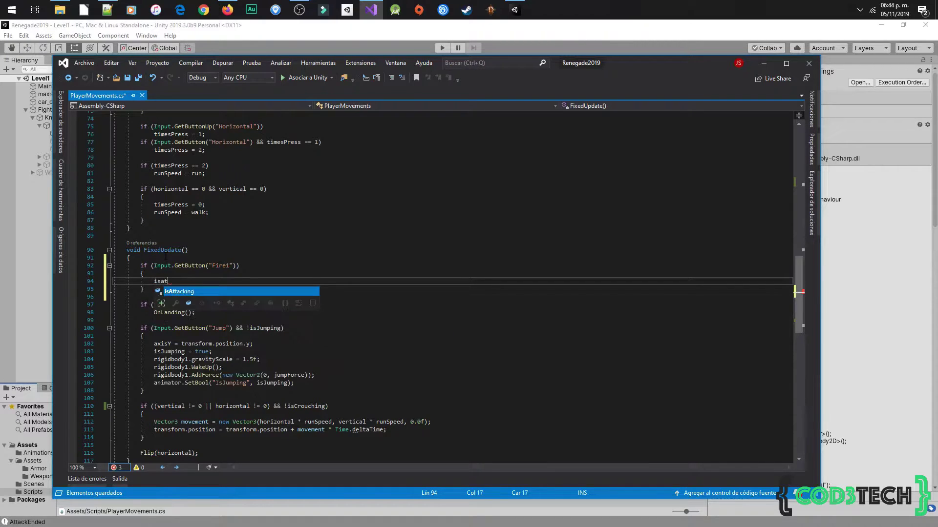
text(;)
key(Return)
text(if ()
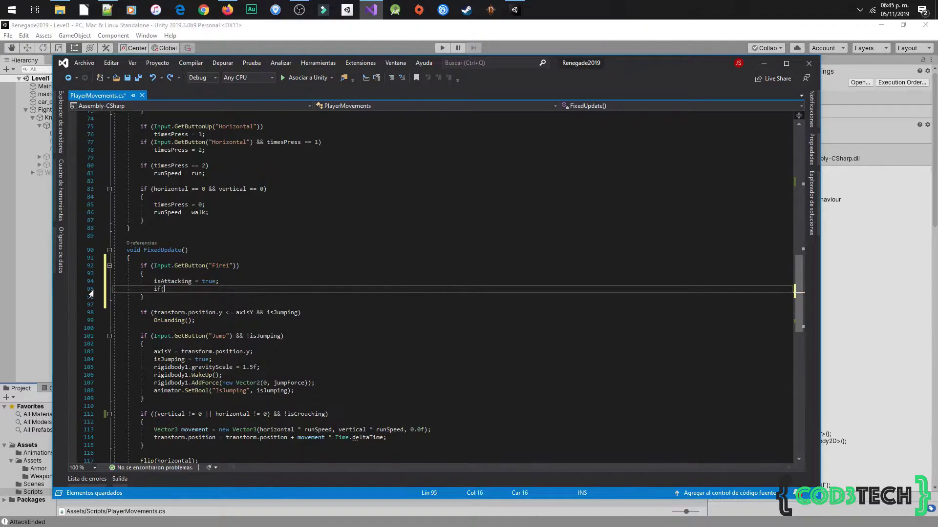
text(vertical != 0 || horizontal != )
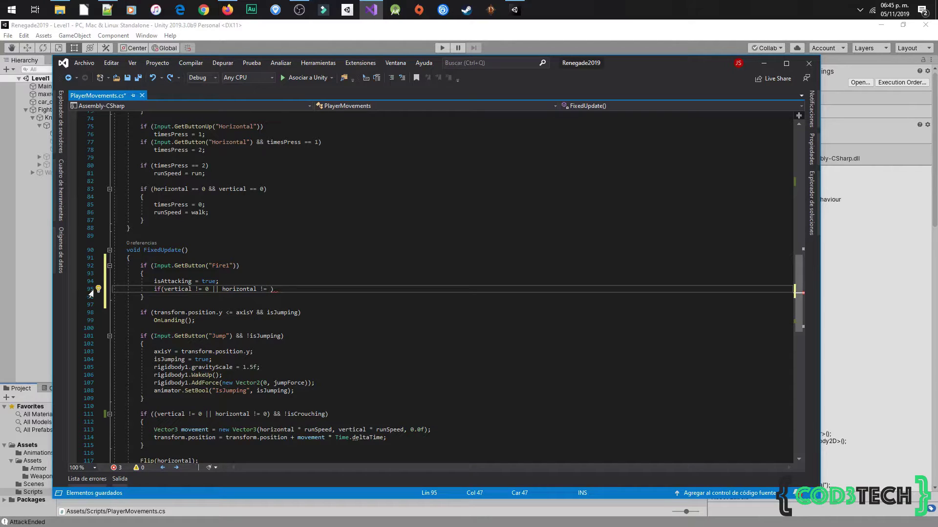
text(0))
key(Return)
text({)
key(Return)
Inside the nested if, set vertical and horizontal to 0 and call animator.SetFloat("Speed", 0).
text(vertical = 0;)
key(Return)
text(horizontal = 0;)
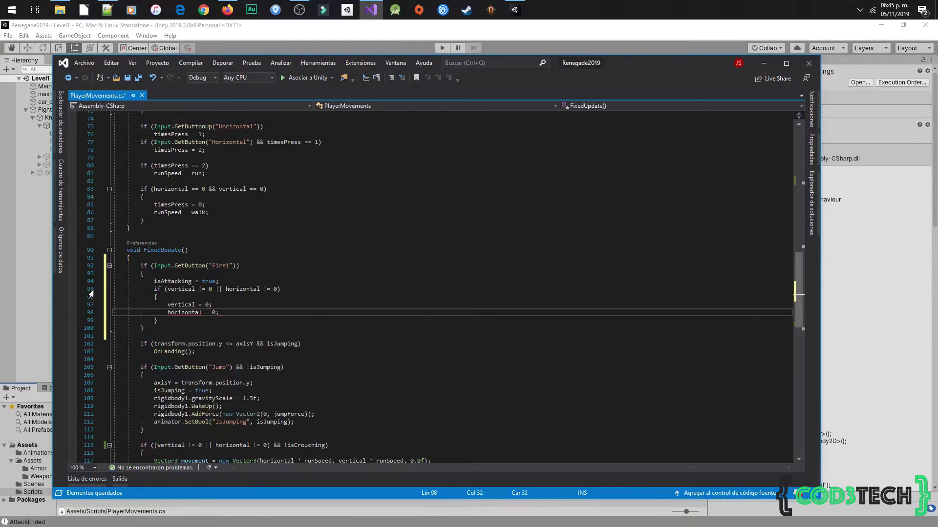
key(Return)
text(animator.)
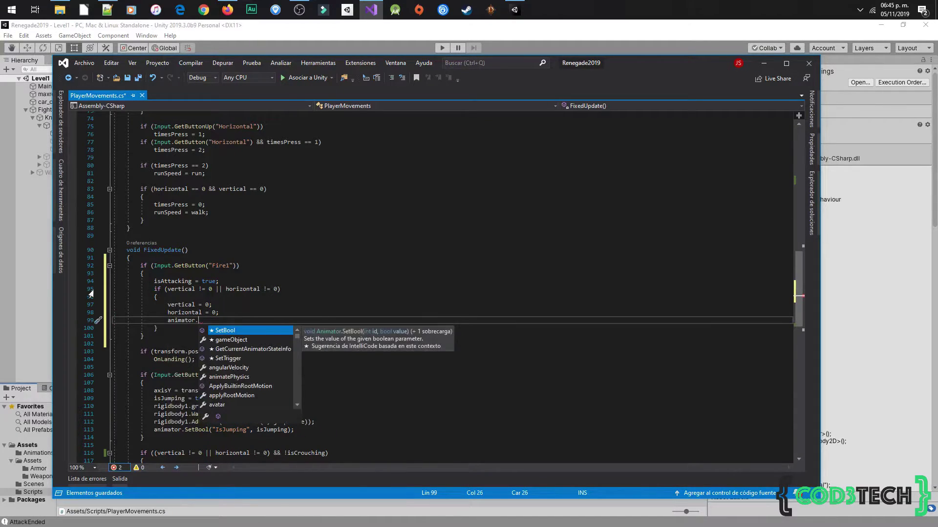
text(SetFloat("Speed"", 0);)
key(Down)
key(Return)
Below the nested if in the Fire1 block, add animator.SetTrigger("SwordSlash");.
key(Return)
text(Animation)
key(ctrl+BackSpace)
text(animator.)
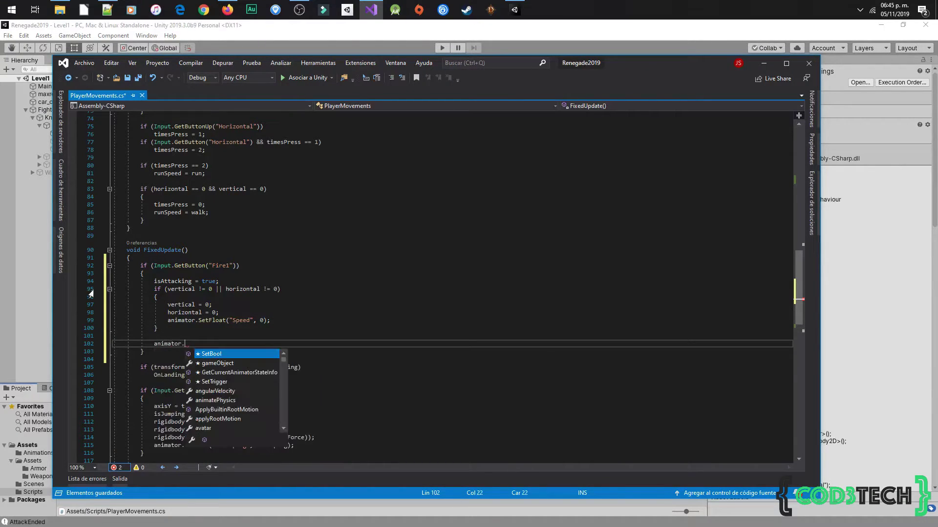
text(settri(")
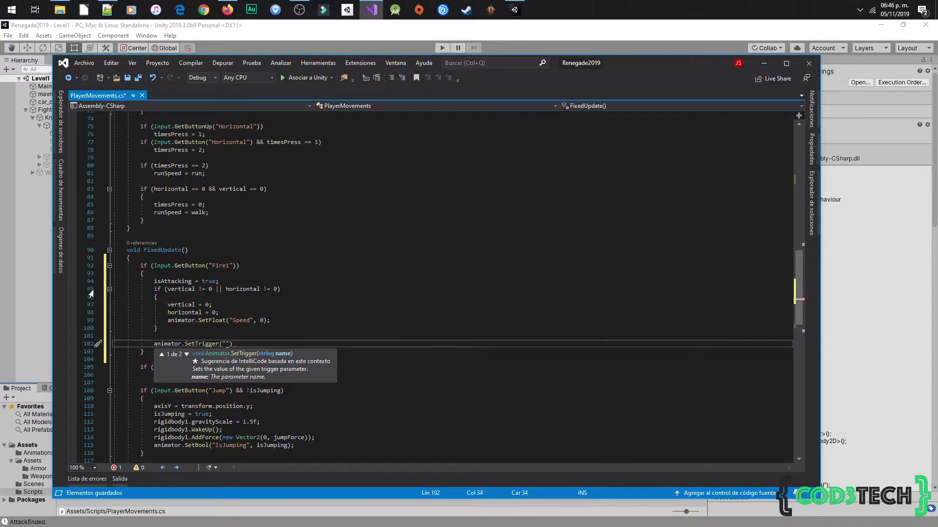
text(Swro)
text(ordSlash");)
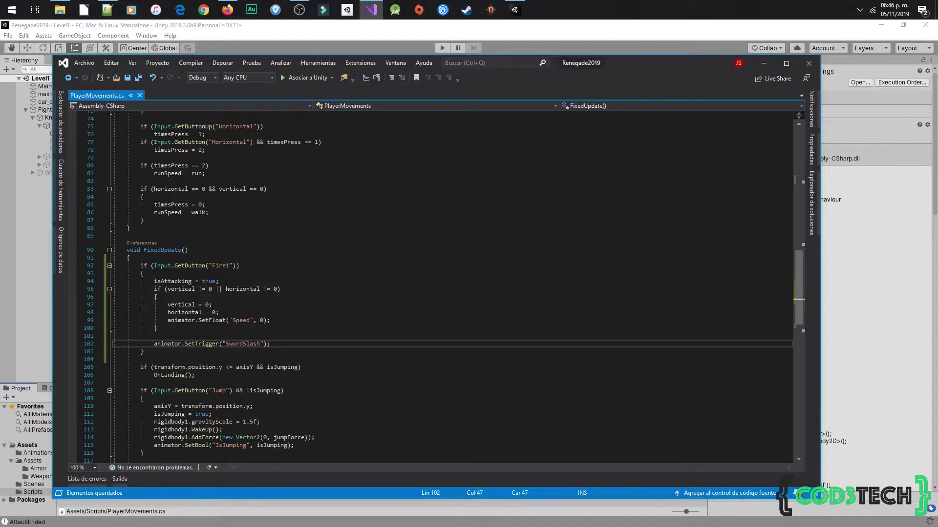
Append && !isAttacking to the movement condition in FixedUpdate and save the script.
double_click(173, 281)
key(ctrl+c)
scroll(176, 278, down, 6)
click(325, 328)
text(&& !isCrouching && !isAttacking))
key(ctrl+v)
text(!)
key(ctrl+s)
click(238, 203)
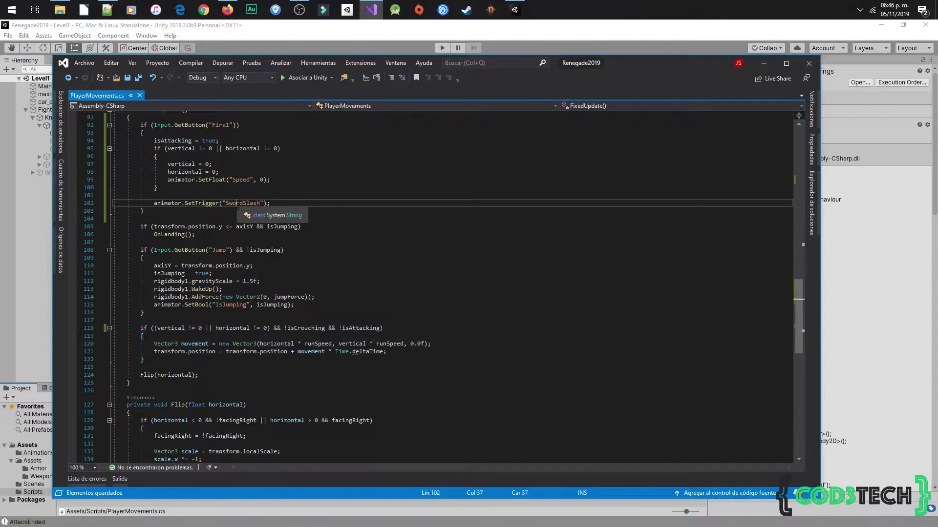
click(176, 190)
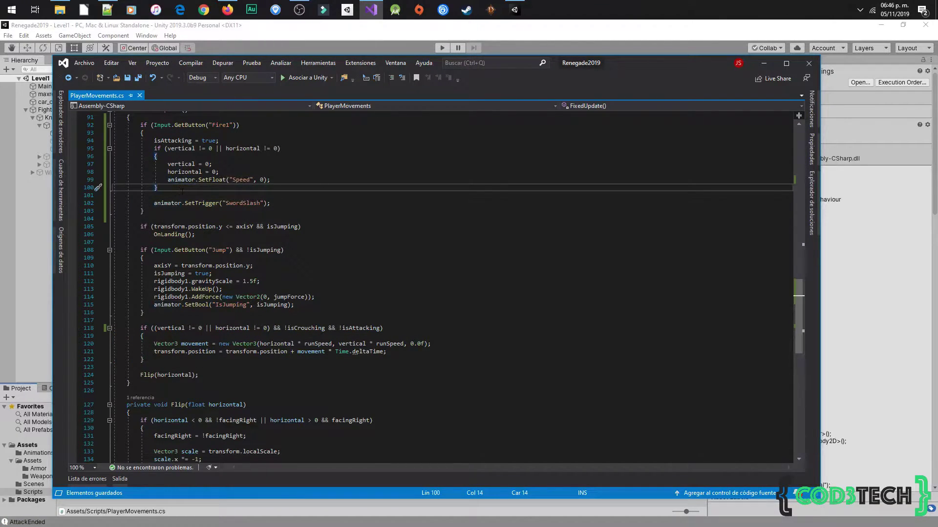
Switch to Unity, show the FighterPlayer Animator graph and dock the Game view beside the Animator.
click(28, 233)
click(219, 60)
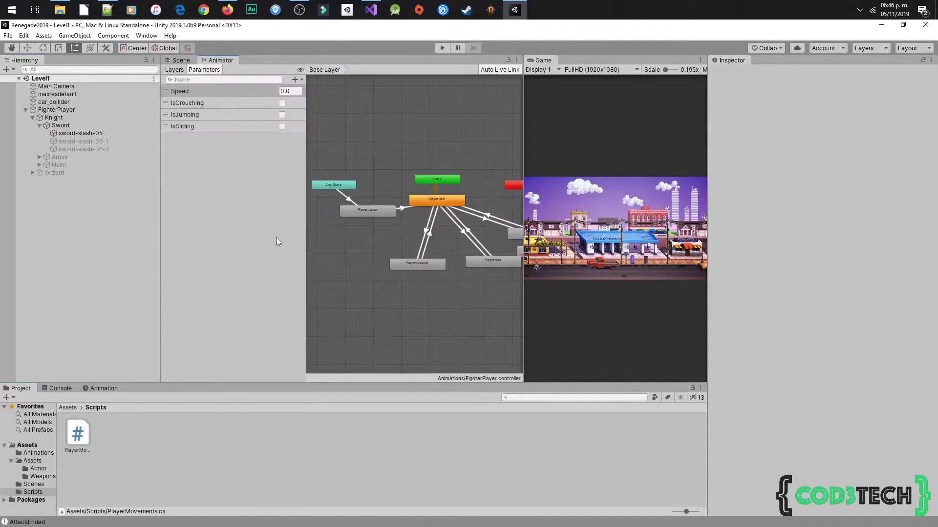
drag(552, 59, 303, 61)
drag(586, 250, 393, 233)
Make a transition from Any State to the SwordSlash state.
right_click(377, 184)
click(420, 191)
click(376, 246)
right_click(382, 185)
click(411, 192)
click(385, 240)
click(405, 242)
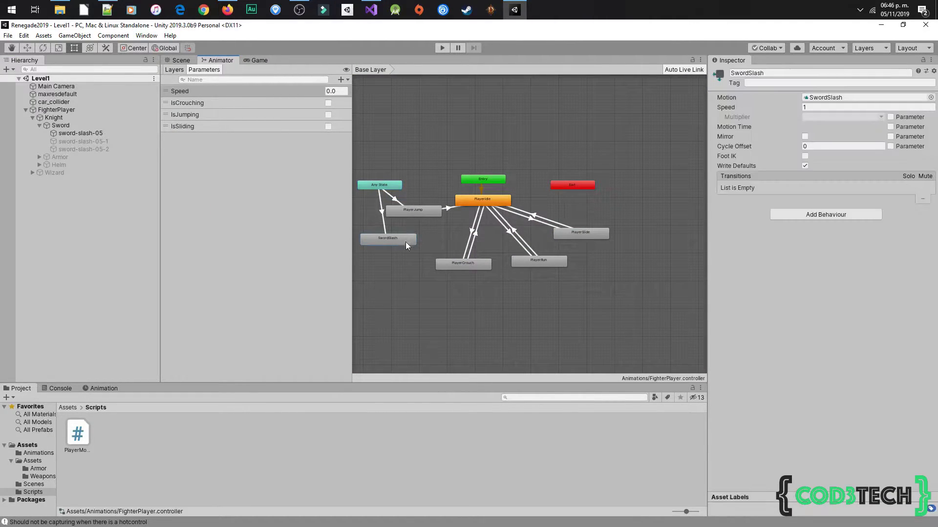
Adjust the timing of the Any State to SwordSlash transition, with its Transition Duration and Transition Offset at 0.
click(379, 205)
click(713, 175)
click(814, 204)
text(0)
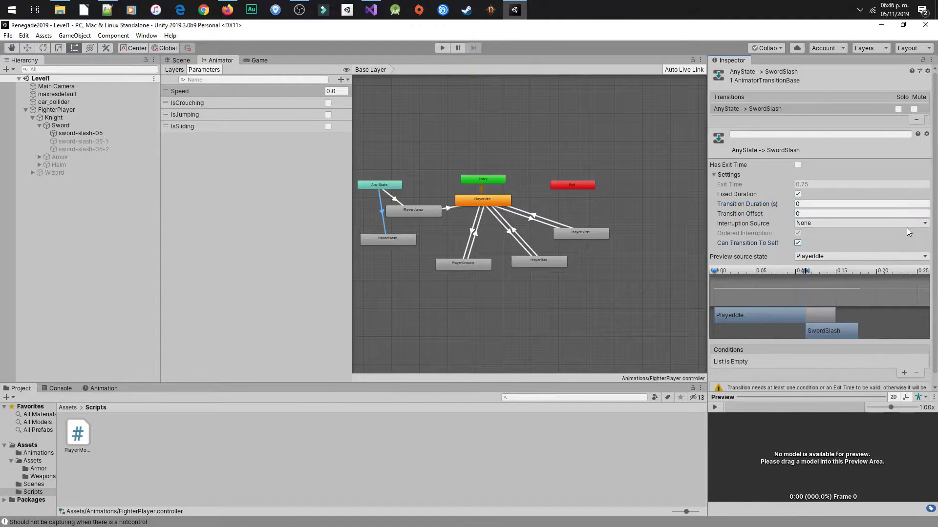
scroll(906, 228, down, 1)
mouse_move(805, 275)
mouse_down()
mouse_move(819, 260)
mouse_move(837, 262)
mouse_up()
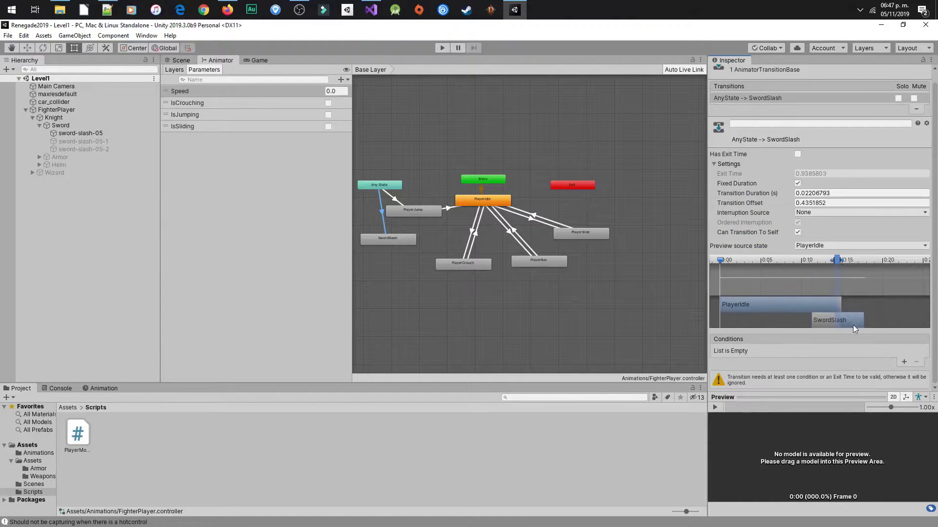
drag(852, 323, 872, 316)
click(831, 192)
text(0)
key(Tab)
text(0)
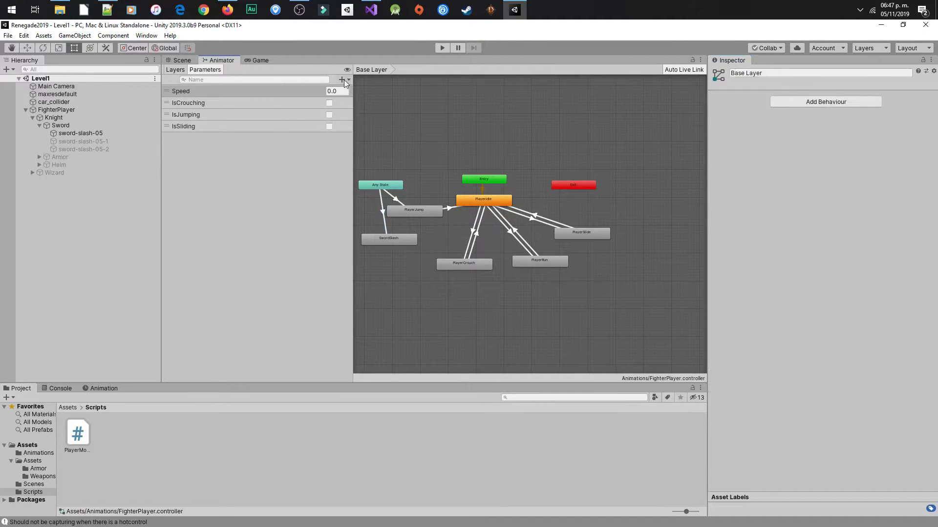
Add a trigger parameter named SwordSlash to the animator.
click(343, 82)
click(356, 122)
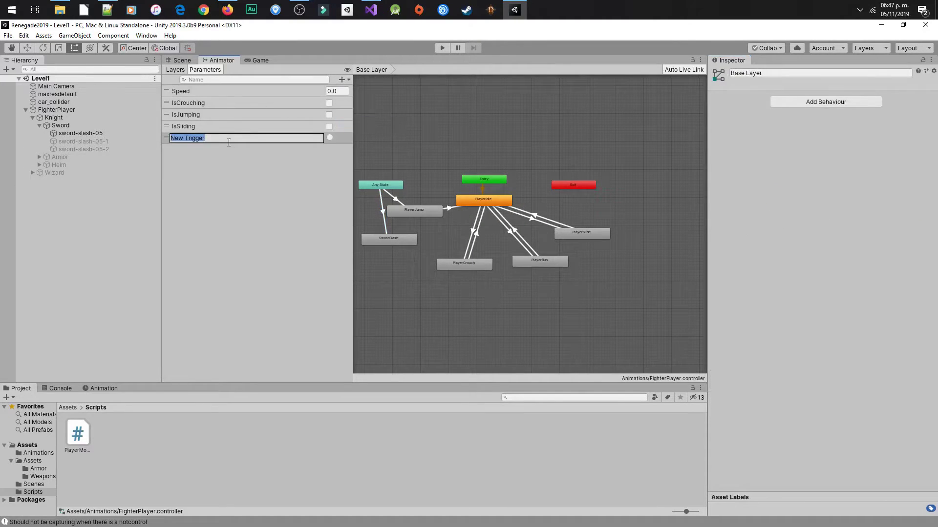
text(SwordSlash)
key(Return)
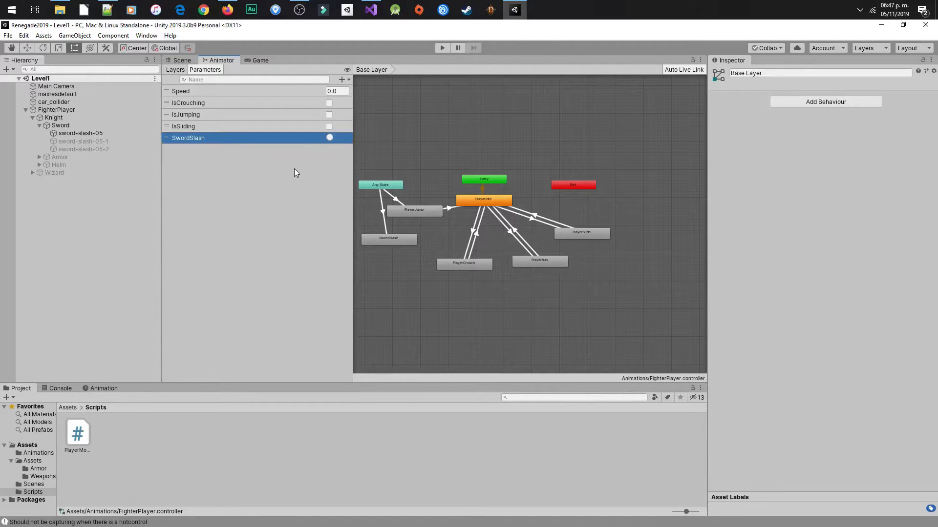
Add the SwordSlash trigger as the condition of the Any State to SwordSlash transition.
click(400, 238)
click(387, 237)
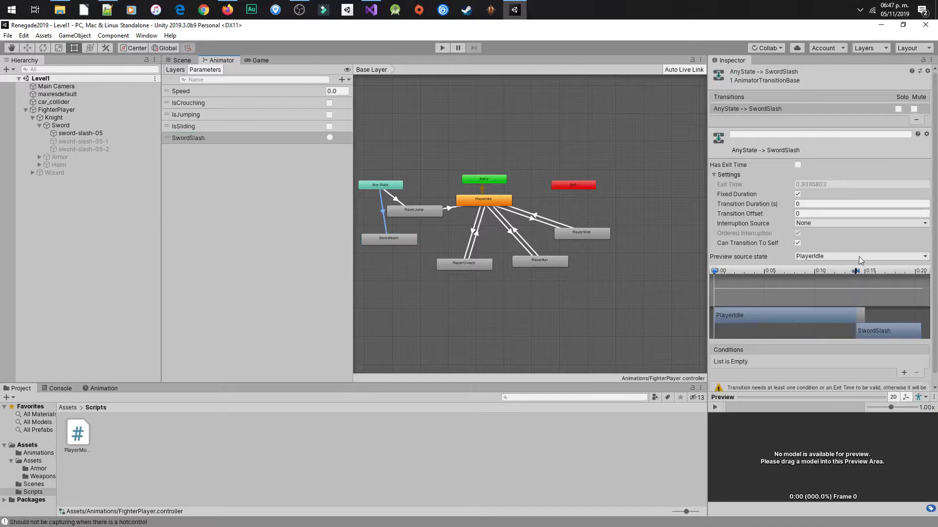
click(904, 372)
click(806, 361)
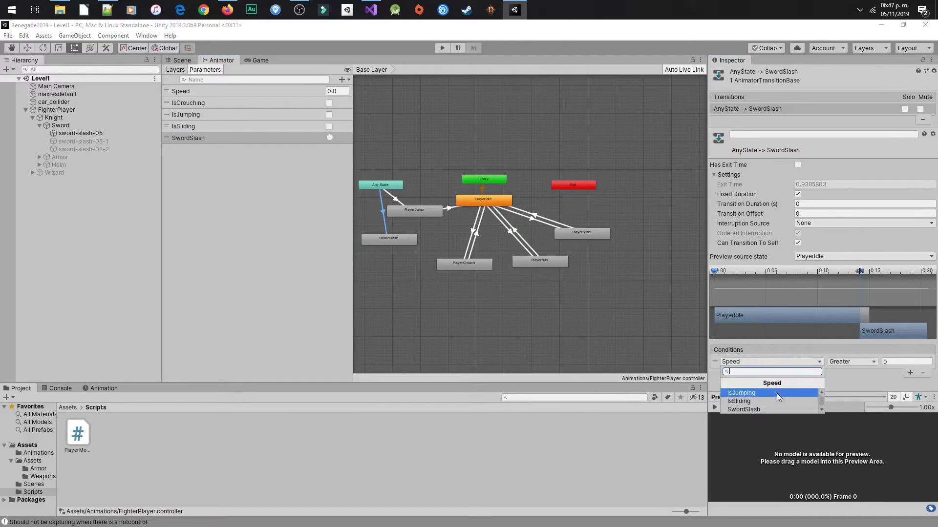
click(810, 410)
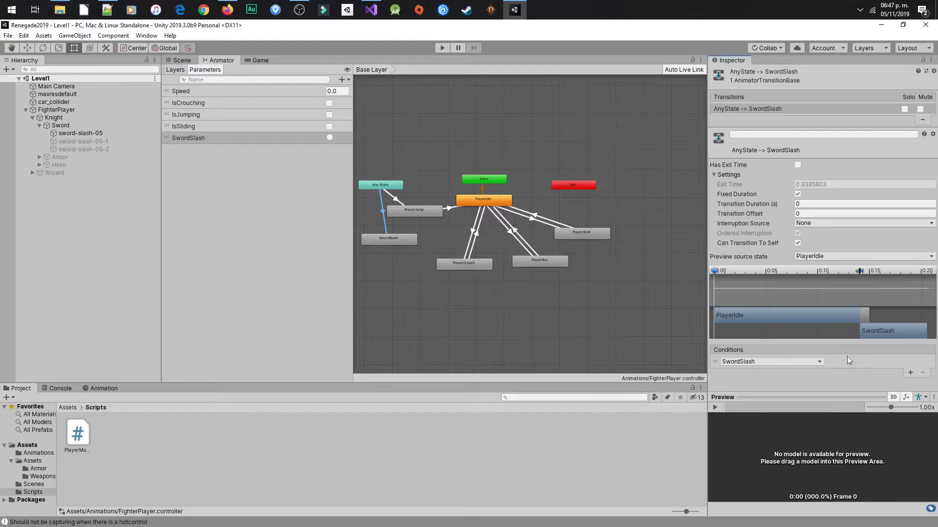
Make a transition from the SwordSlash state to PlayerIdle and select it.
right_click(407, 238)
click(429, 243)
click(476, 201)
click(415, 230)
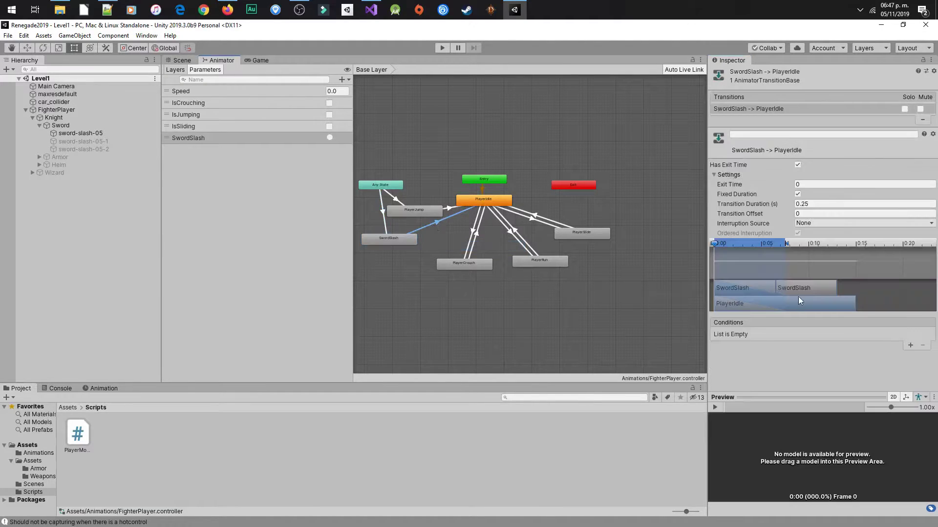
Set the SwordSlash to PlayerIdle transition's Exit Time to 0.99 and its Transition Duration and Transition Offset to 0.
click(811, 204)
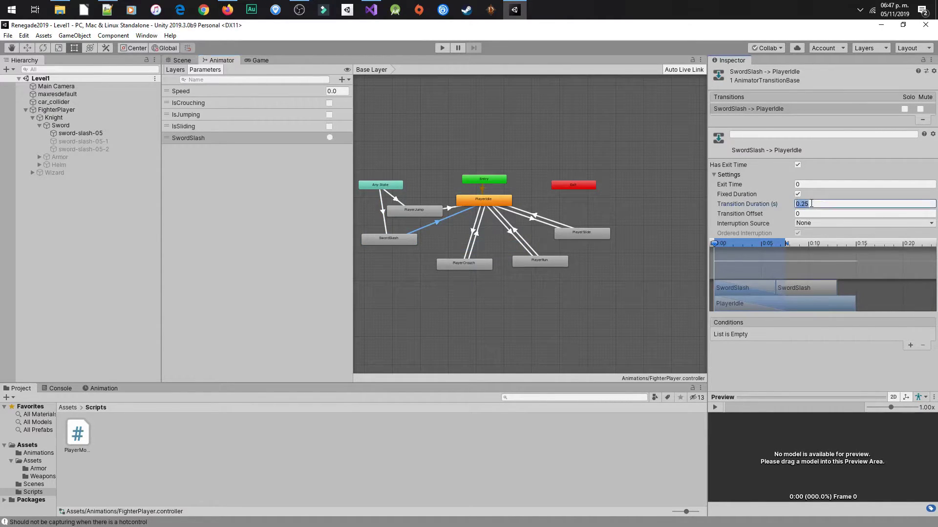
drag(716, 243, 787, 248)
drag(844, 242, 775, 243)
click(827, 204)
text(0)
key(Tab)
text(0)
click(841, 184)
text(0)
key(ctrl+z)
double_click(840, 185)
text(0.99)
key(Tab)
click(805, 354)
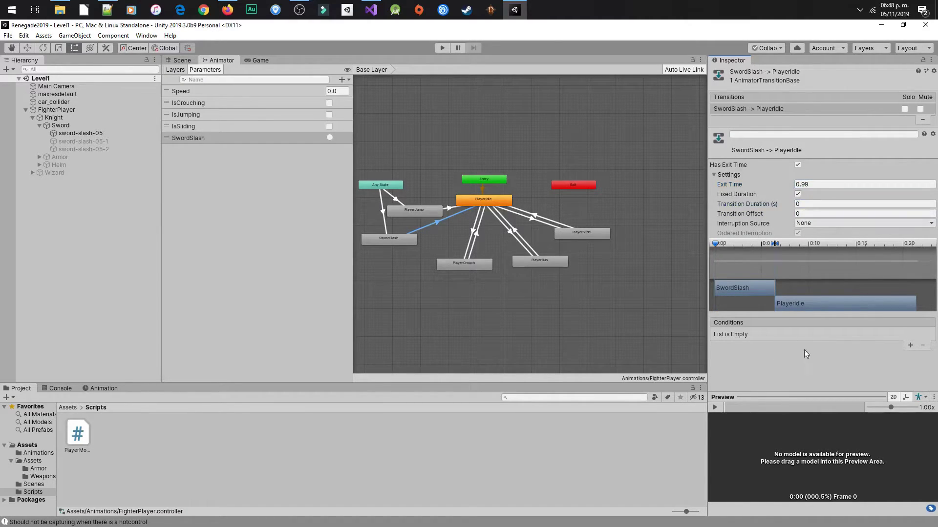
Save the scene and show the Scene view.
click(7, 37)
click(20, 72)
click(179, 60)
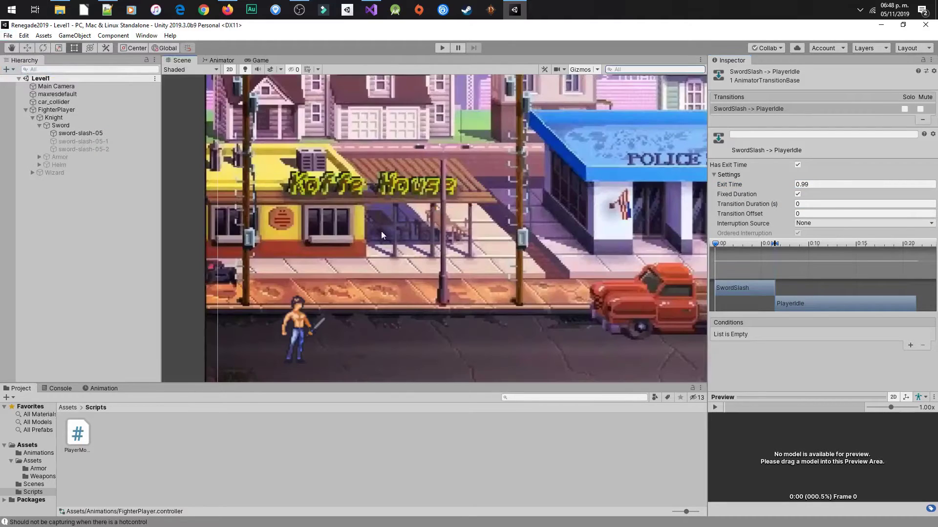
Dock the Game view beside the Scene view and run the level briefly in Play mode.
drag(260, 61, 649, 217)
click(442, 48)
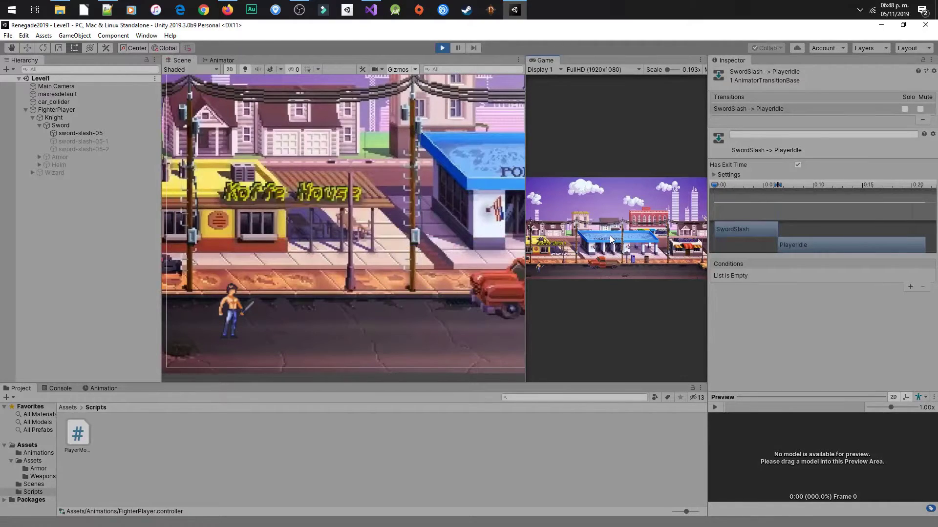
click(442, 48)
Move the SwordSlash clip's 0:12 keyframes to 0:11 in the Animation window and test the attack in Play mode.
click(102, 389)
click(641, 400)
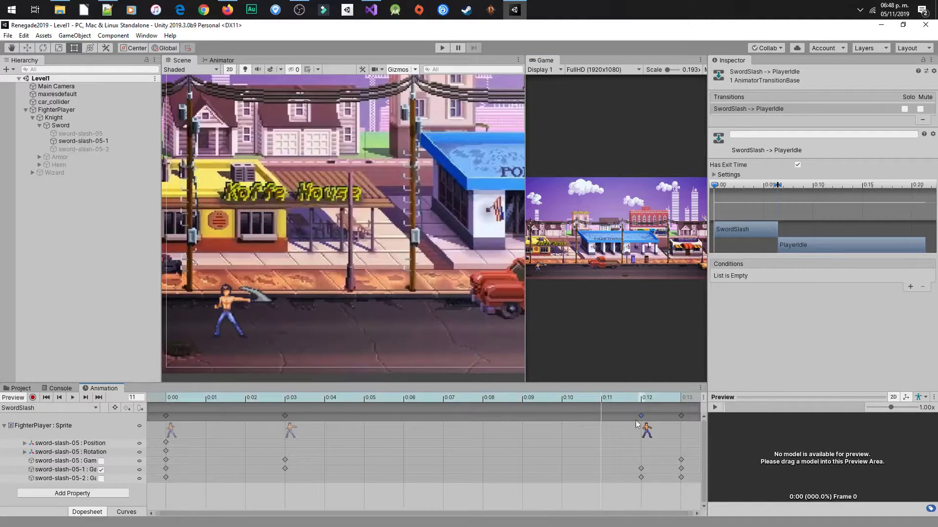
drag(642, 492, 605, 419)
click(683, 399)
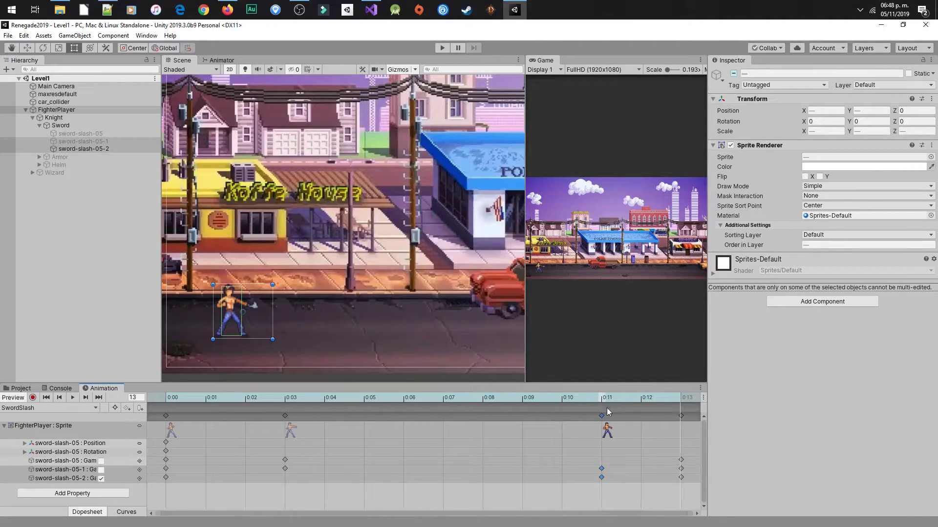
click(442, 48)
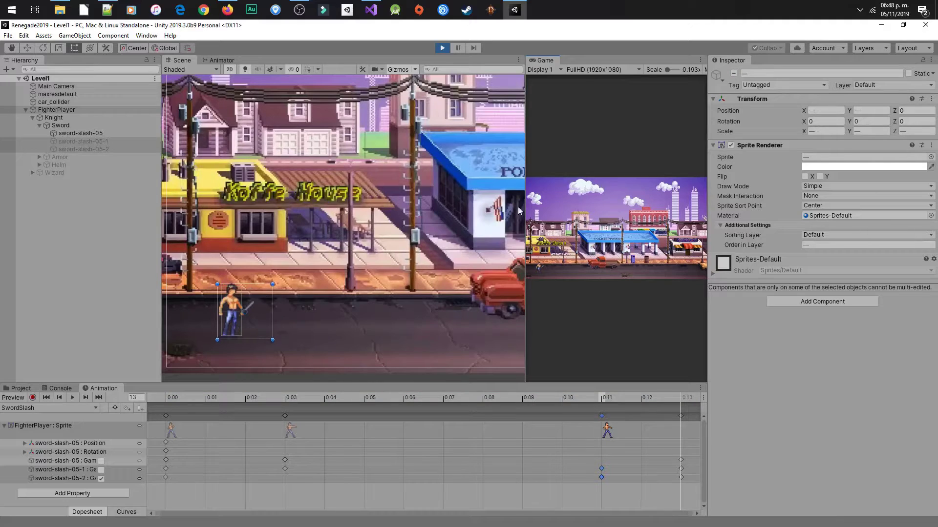
key(ctrl+p)
Move the selected SwordSlash keyframes to 0:10, clear the object selection and run the level briefly in Play mode.
drag(602, 416, 563, 416)
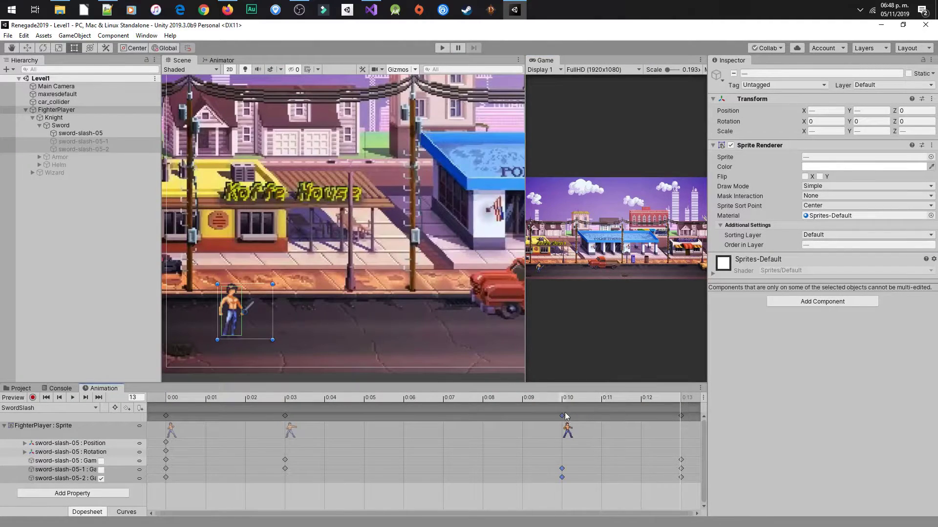
click(88, 110)
click(81, 116)
click(78, 110)
click(83, 210)
click(442, 48)
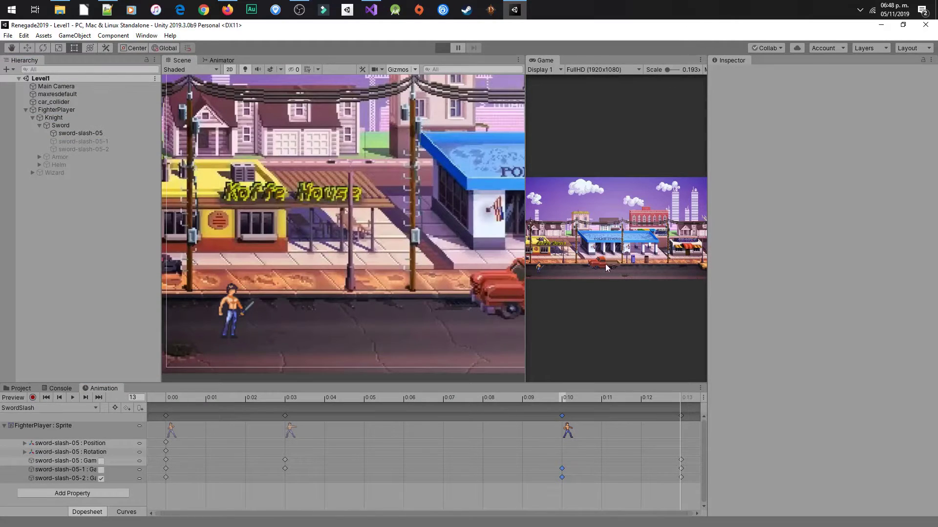
click(444, 49)
key(alt+Tab)
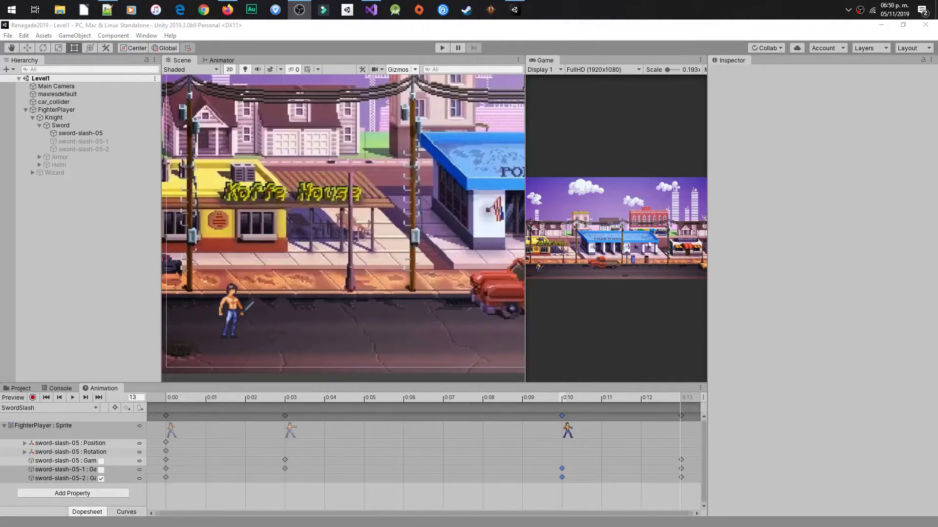
key(alt+Tab)
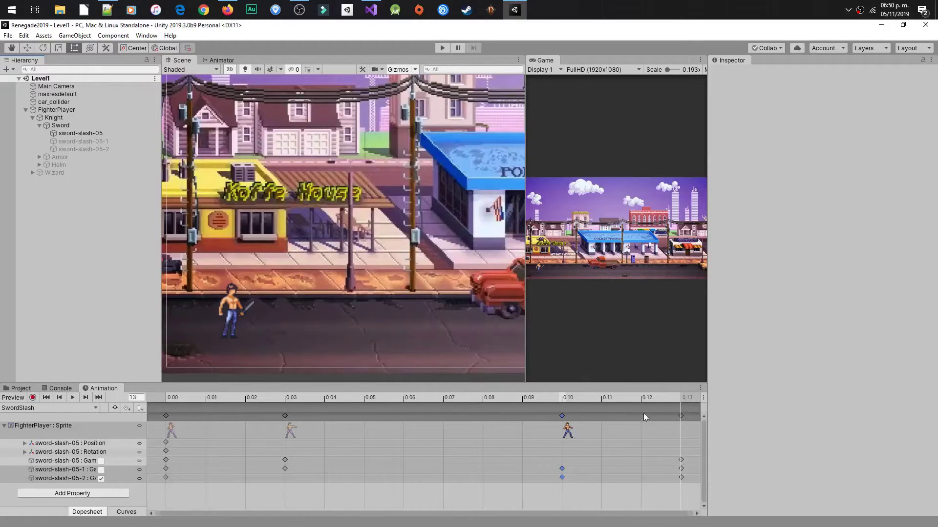
Add an animation event at 0:12 of the SwordSlash clip.
click(682, 406)
click(643, 398)
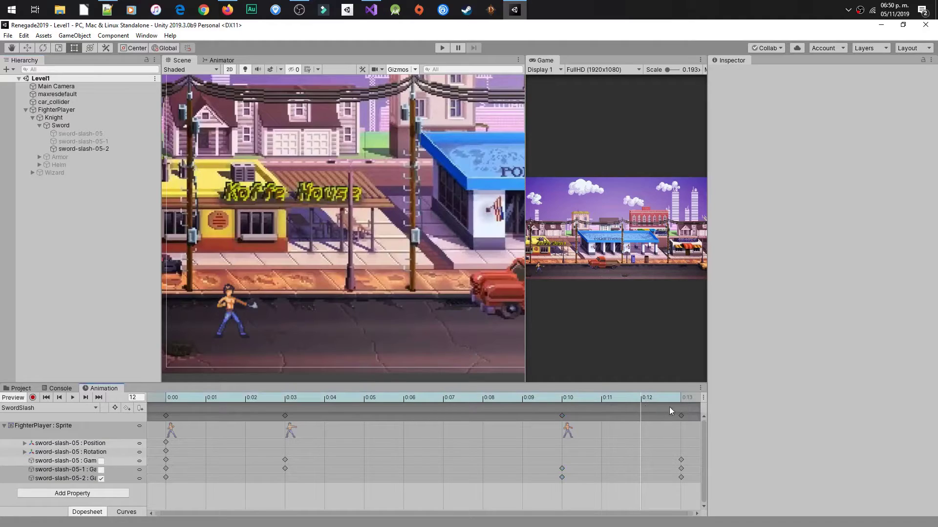
right_click(641, 406)
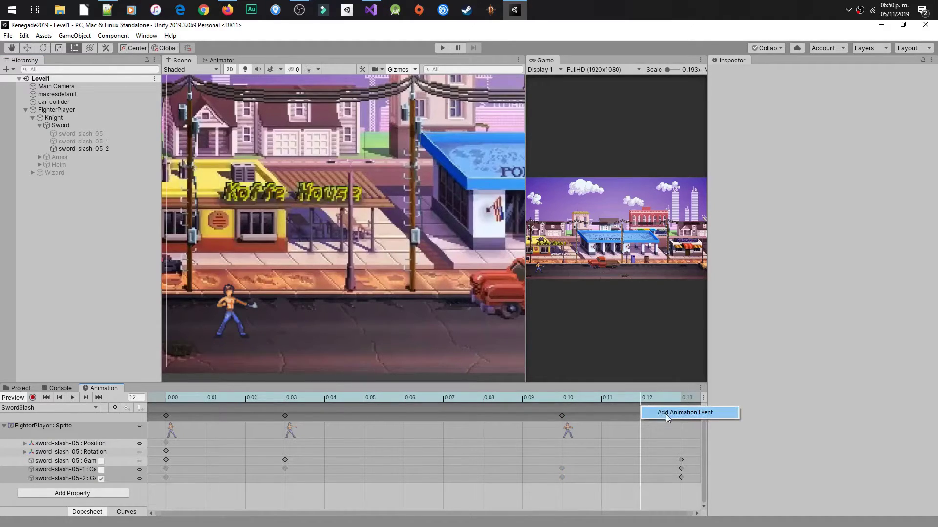
click(666, 414)
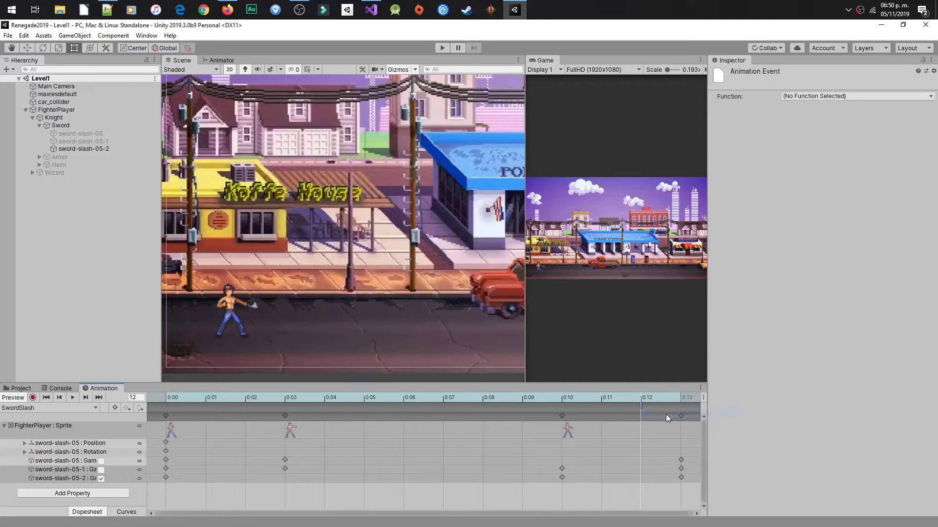
Switch to Visual Studio and add a public void AlertObservers(string message) method before Flip in PlayerMovements.cs.
click(376, 10)
click(148, 383)
key(Return)
key(Return)
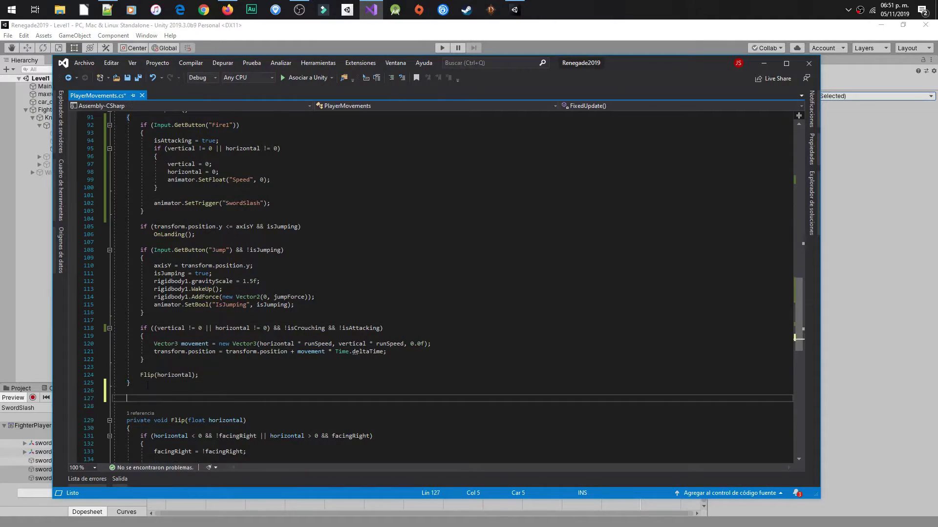
text(public void Aler)
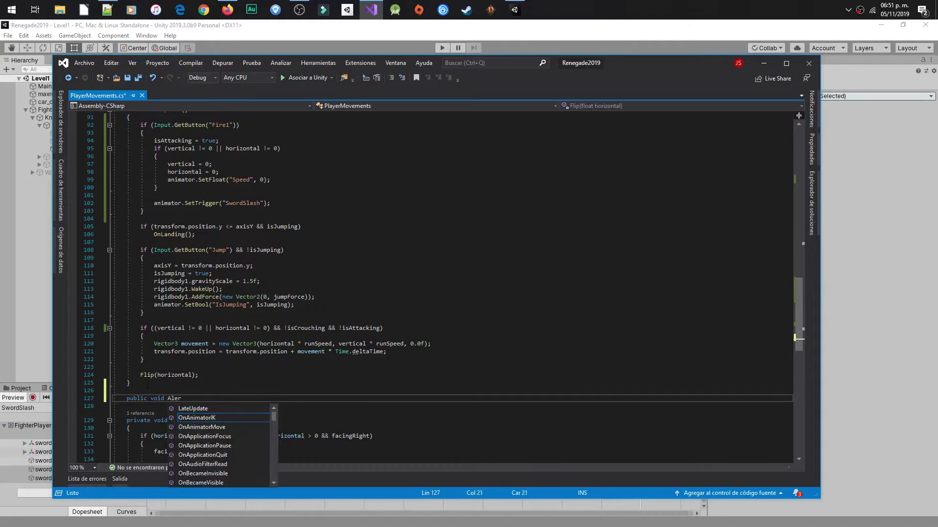
text(tObservers(string )
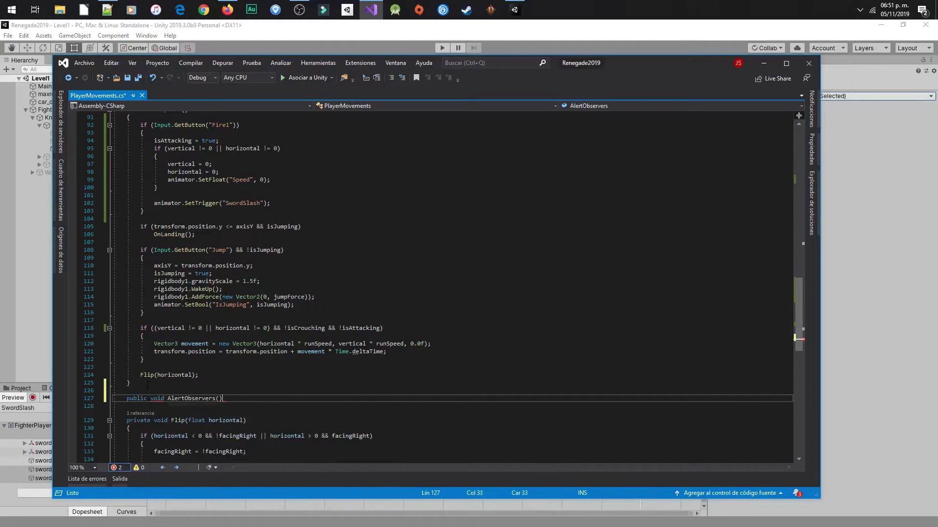
text(message))
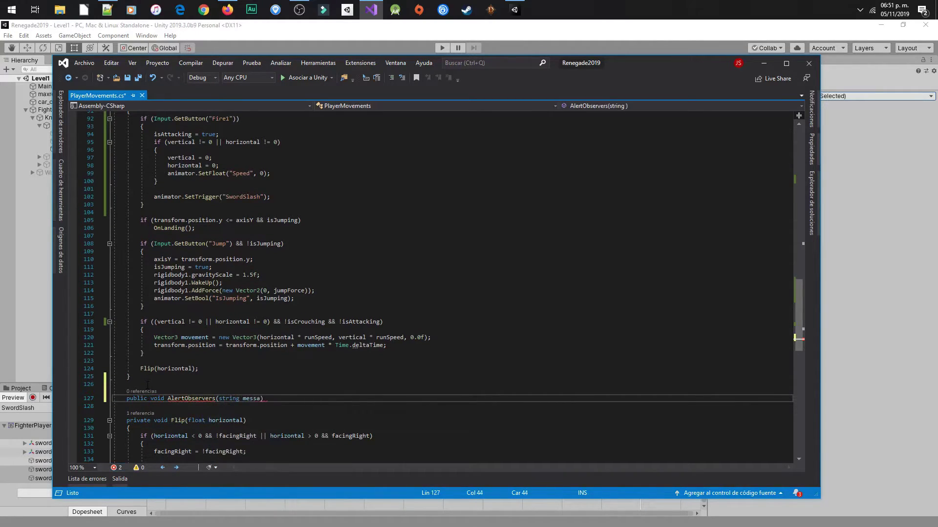
key(Return)
text({)
key(Return)
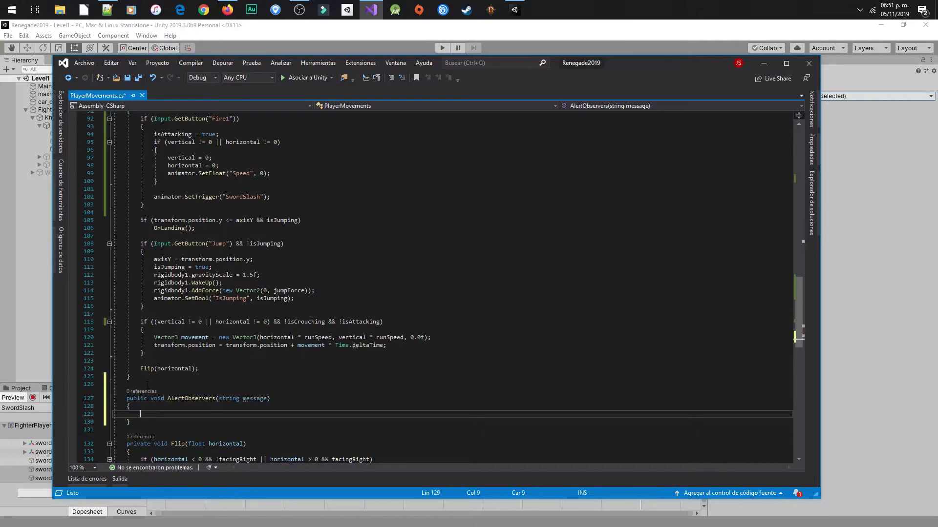
Make AlertObservers set isAttacking to false when message equals "AttackEnded", and save the script.
text(if(message)
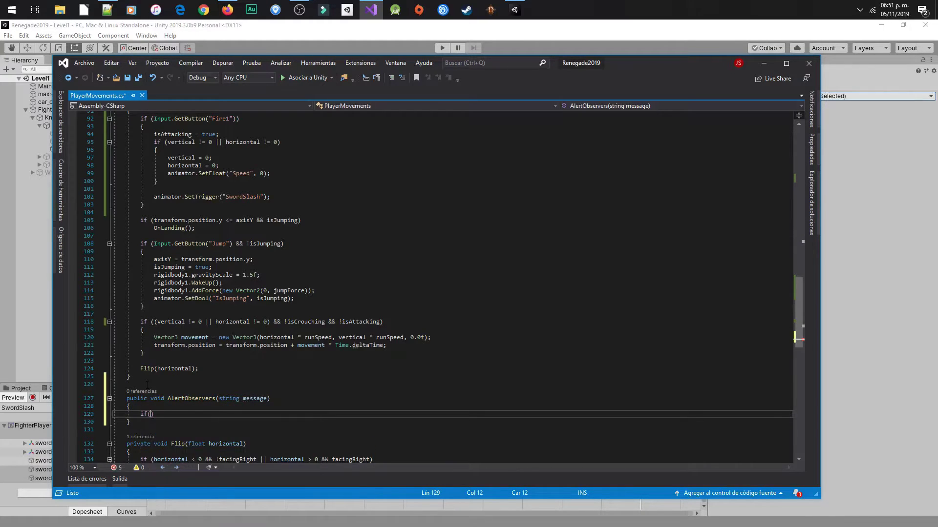
text( == "AttackEnded"))
key(Return)
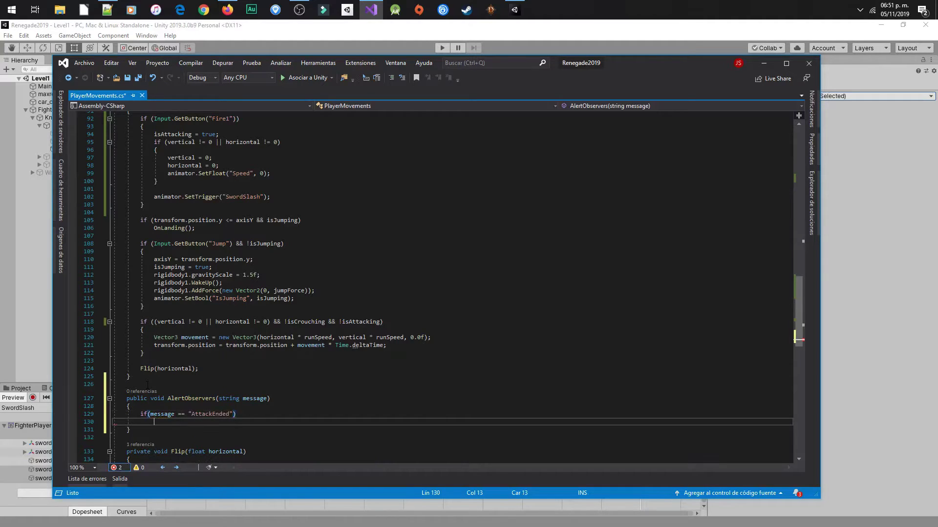
text(isAttacking = flase;)
key(Left)
key(BackSpace)
key(BackSpace)
key(ctrl+space)
key(Tab)
key(ctrl+s)
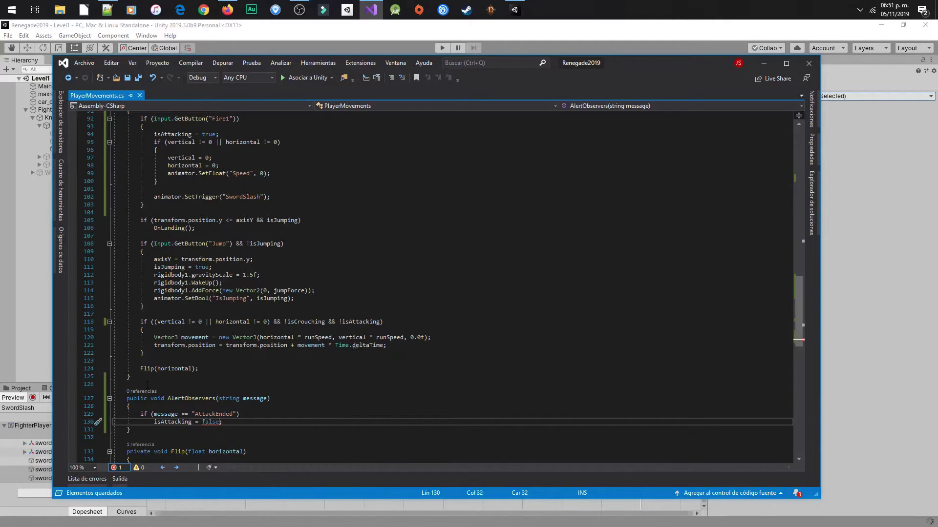
click(221, 384)
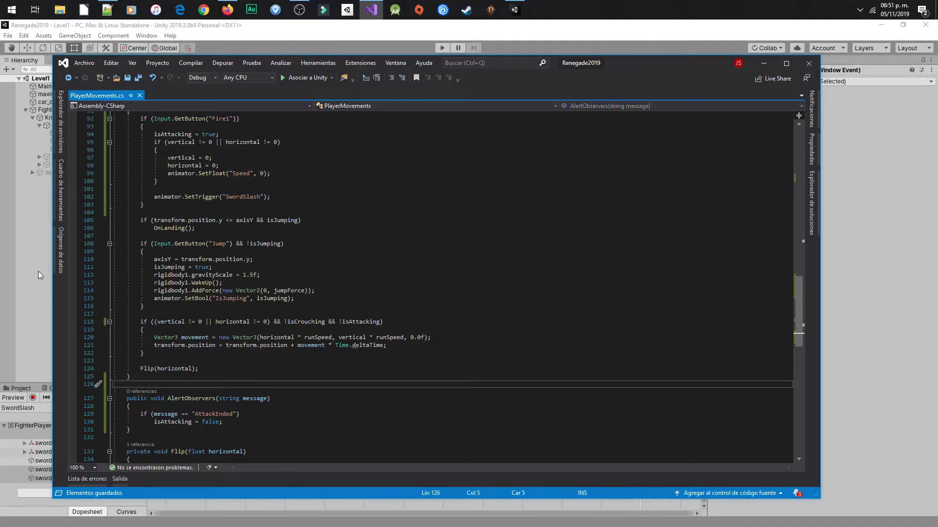
In Unity, make the animation event call AlertObservers ( String ) with the string AttackEnded, and move the event to 0:13.
click(38, 275)
click(641, 406)
click(850, 96)
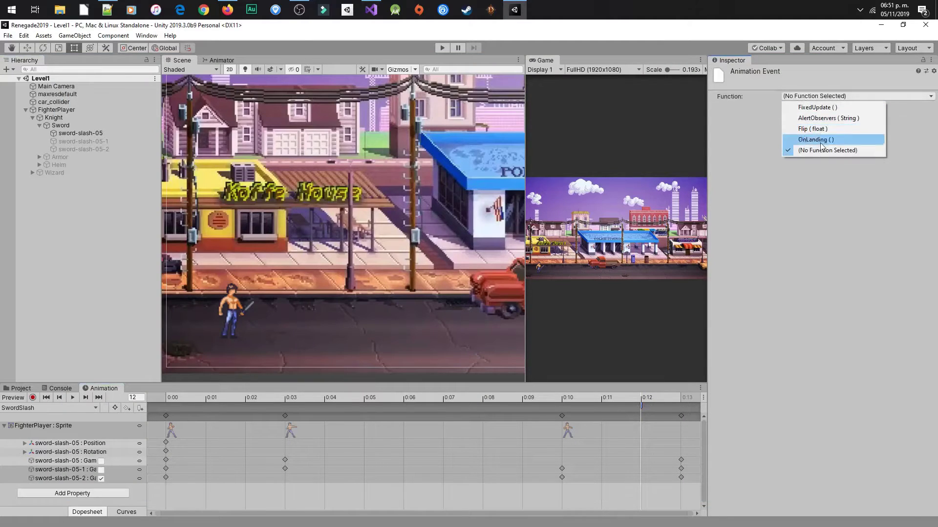
click(829, 118)
click(801, 121)
text(AttackEnded)
key(Return)
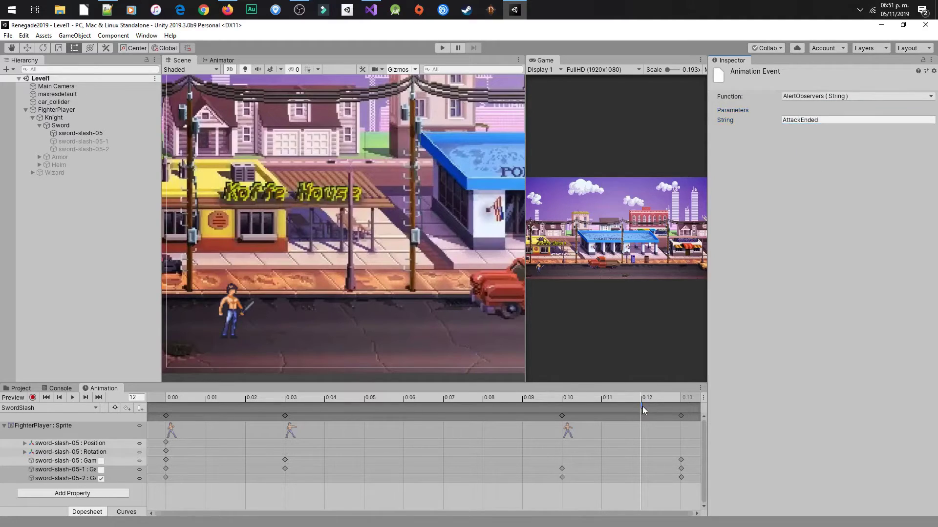
click(680, 403)
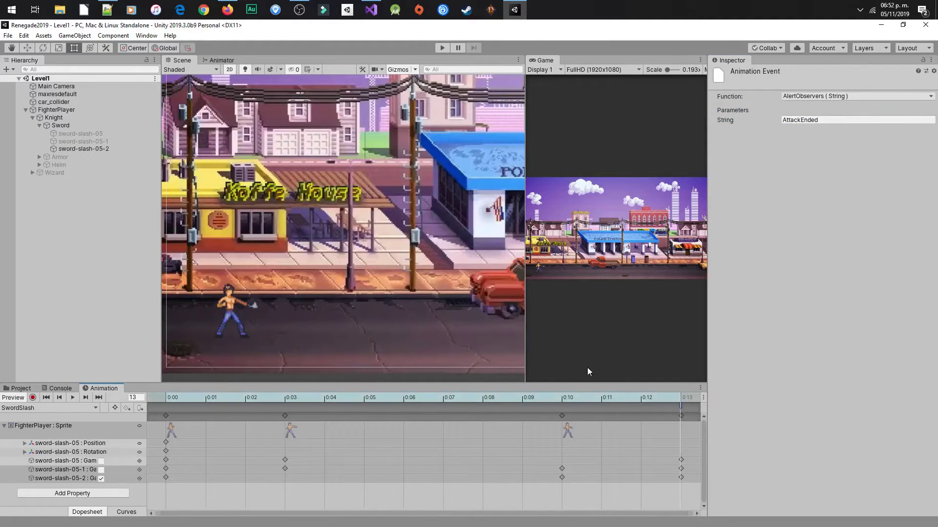
Test the level in Play mode by running the player around and attacking several times, and stop playback.
click(439, 47)
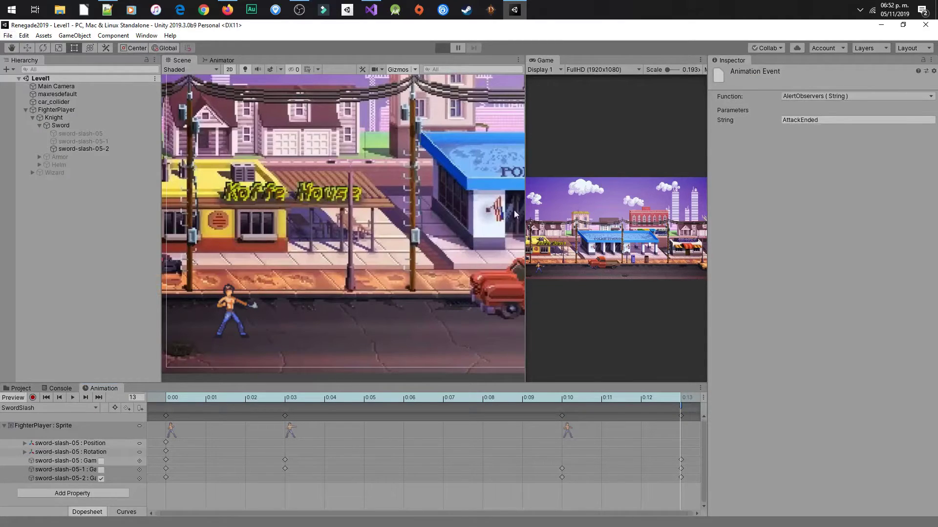
key(Right)
key(Down)
key(Left)
key(Up)
key(Right)
key(Left)
key(Right)
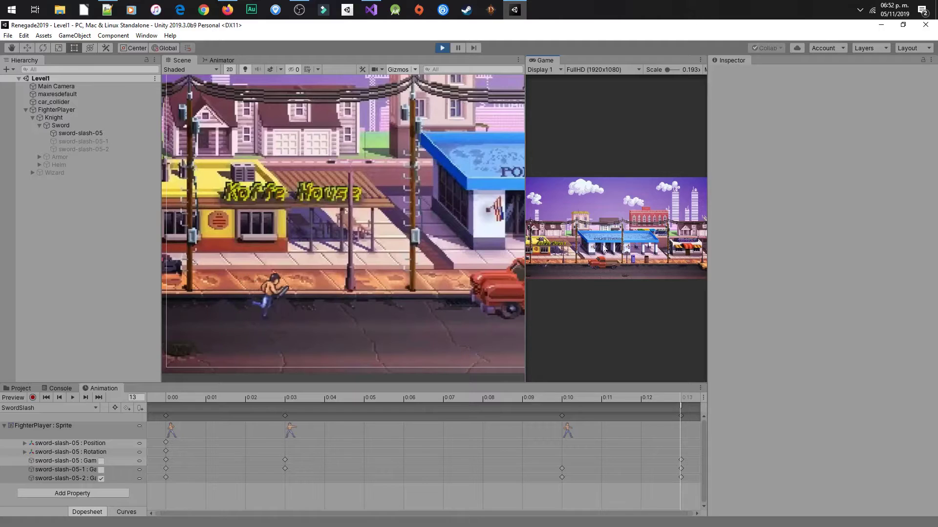
click(625, 247)
click(626, 247)
click(625, 247)
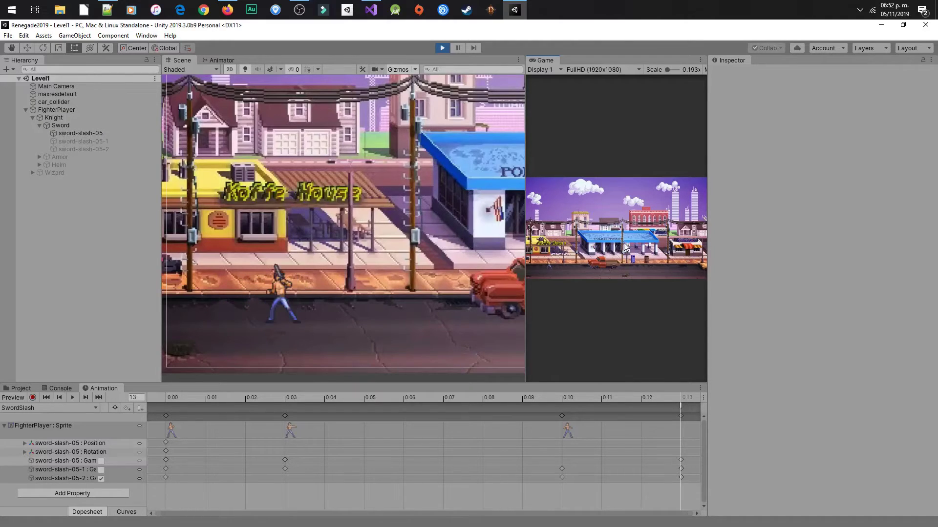
click(626, 247)
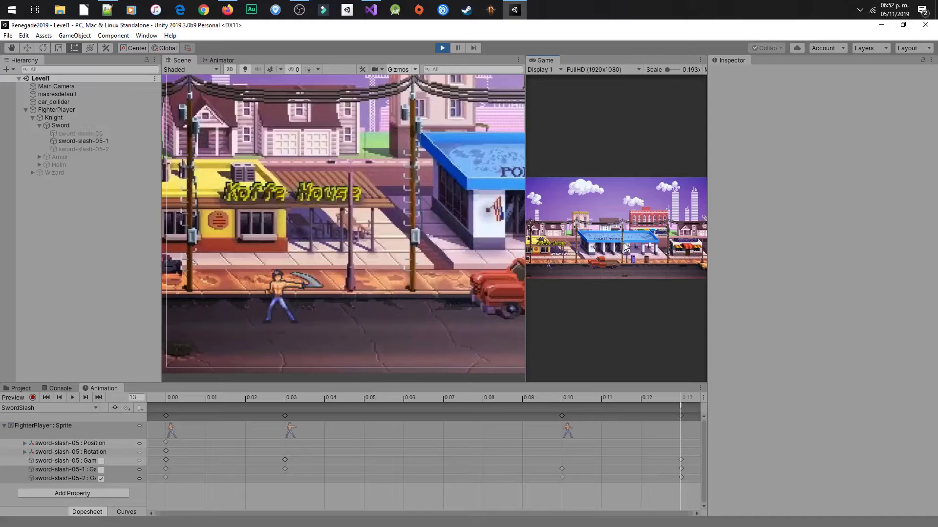
key(ctrl+p)
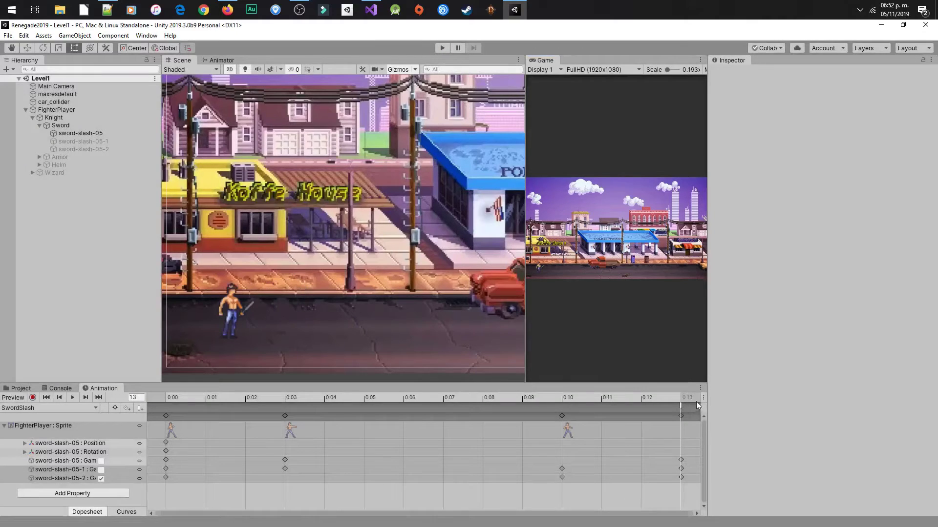
Move the SwordSlash clip's end event to 0:12, and retest running and attacking in Play mode before stopping playback.
click(681, 406)
drag(680, 406, 641, 406)
click(442, 48)
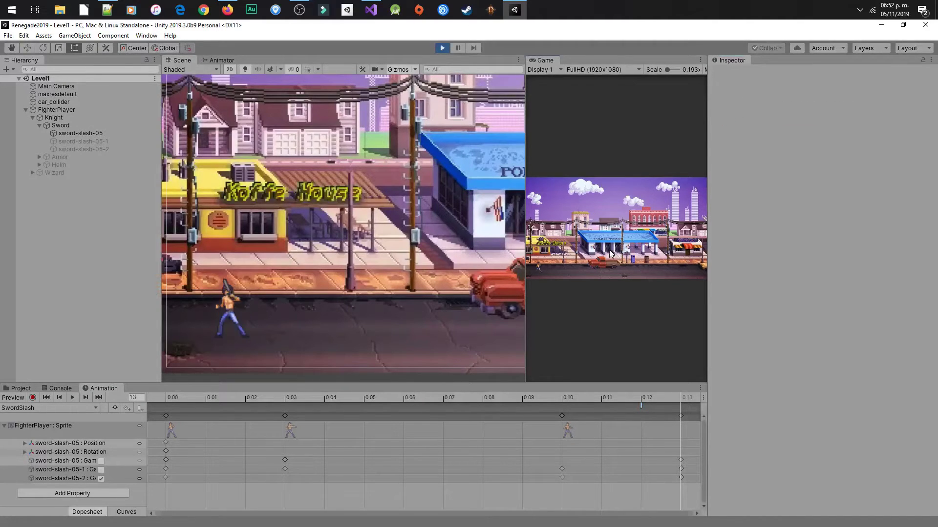
key(Left)
key(Down)
key(Right)
key(Up)
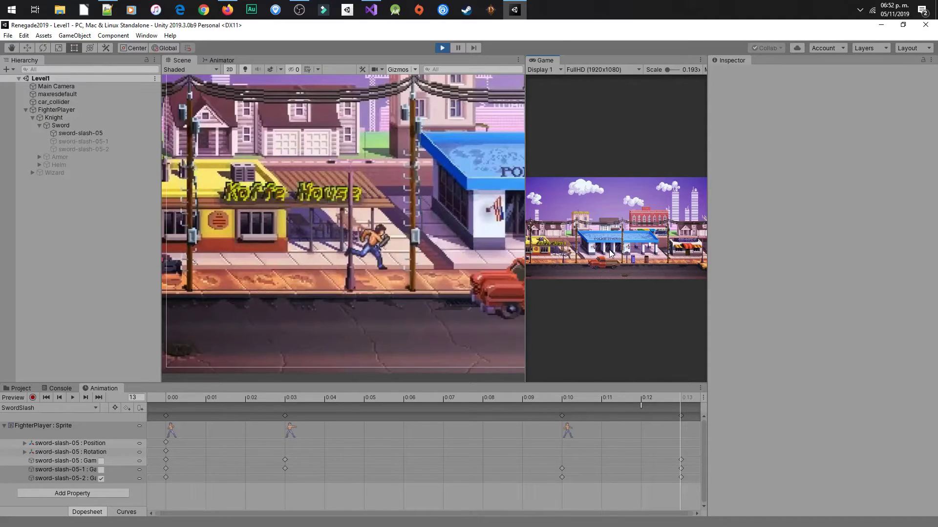
key(Left)
key(Down)
key(Right)
key(space)
key(space)
key(Left)
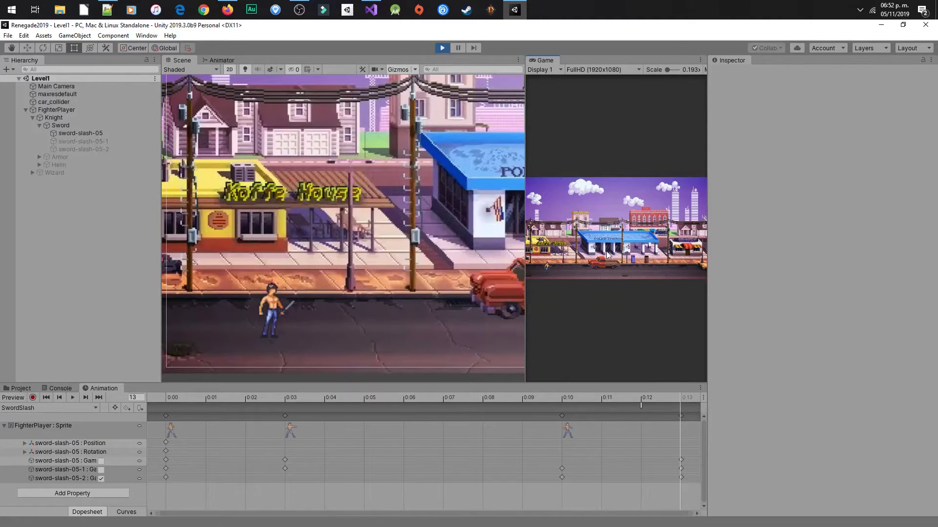
key(ctrl+p)
Switch to the PlayerRun clip and add the Position property of sword-slash-05 to it.
click(49, 407)
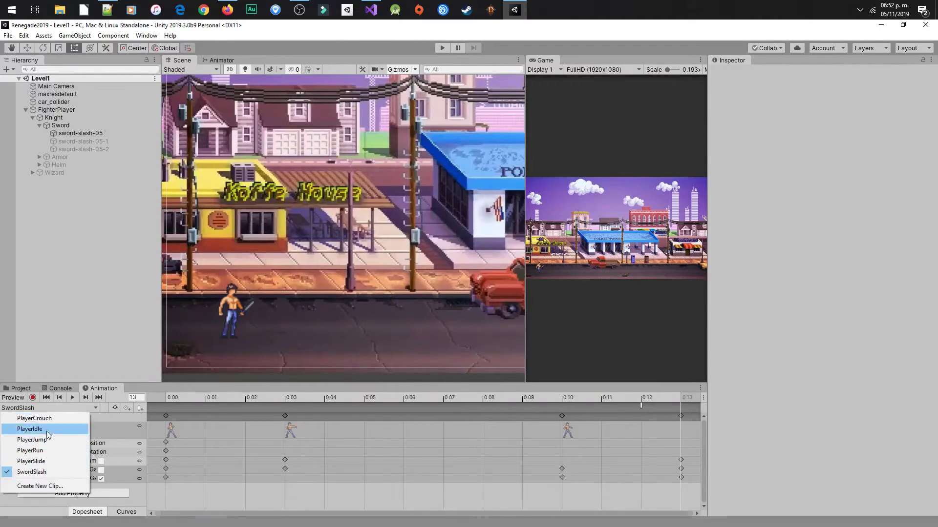
click(44, 451)
click(84, 449)
click(135, 458)
click(141, 481)
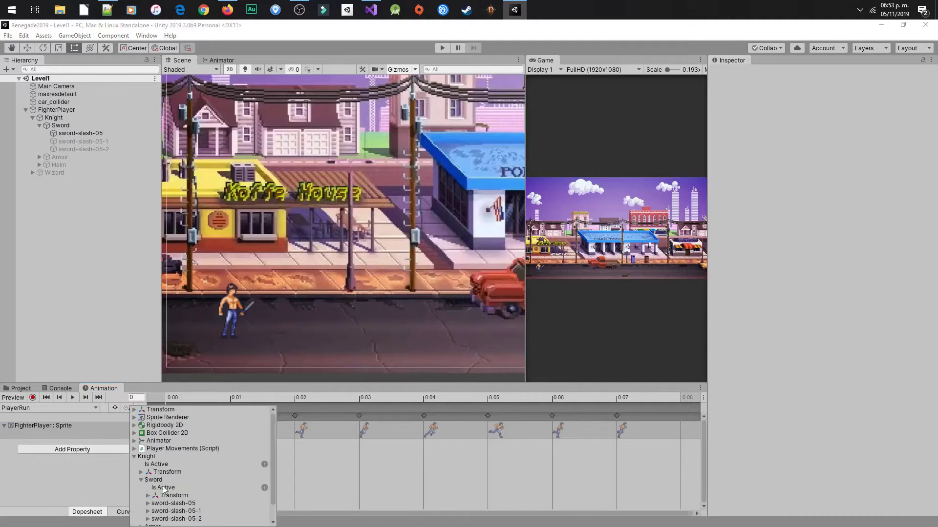
click(174, 489)
scroll(176, 489, down, 2)
click(149, 483)
scroll(152, 484, down, 1)
click(154, 476)
click(265, 483)
click(114, 458)
click(135, 457)
click(120, 441)
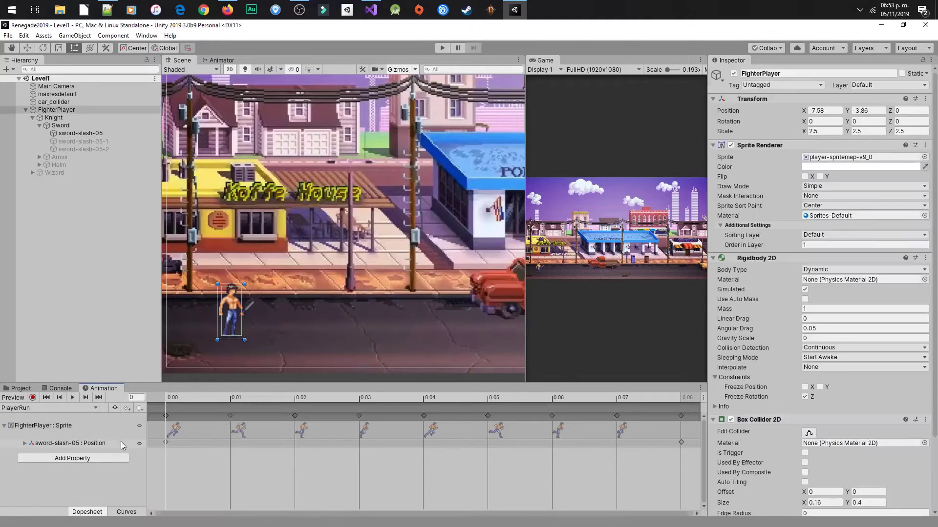
click(115, 443)
Start recording at frame 0:00, set sword-slash-05's Order in Layer to 1, and move the sword to about X 0.133, Y 0.088.
click(33, 398)
click(825, 245)
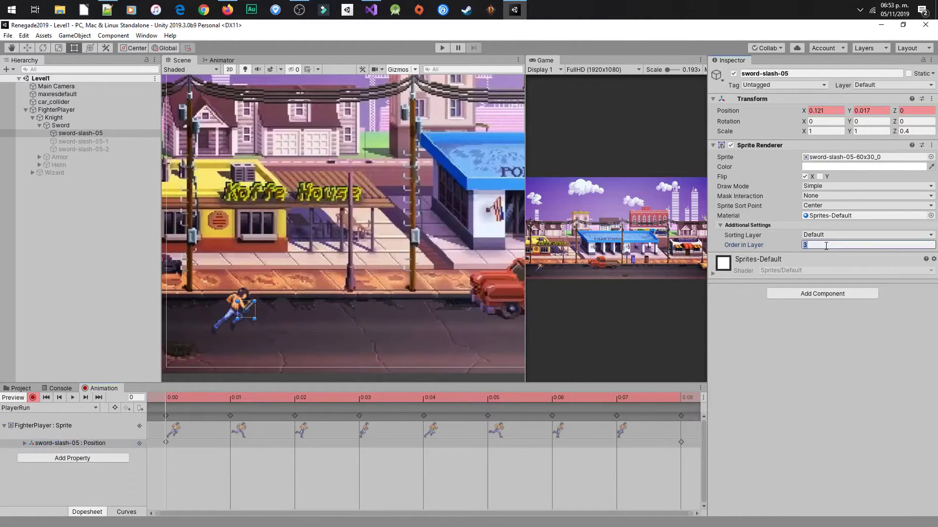
text(2)
drag(249, 313, 246, 301)
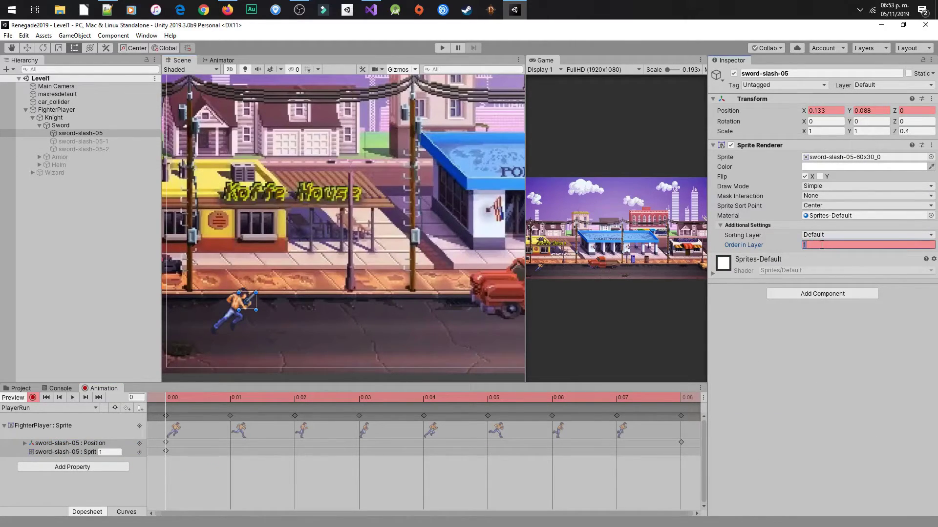
click(823, 244)
Key FighterPlayer's Order in Layer to 2 at frame 0:00 and fine-tune the sword's placement in the running pose.
click(62, 120)
click(66, 112)
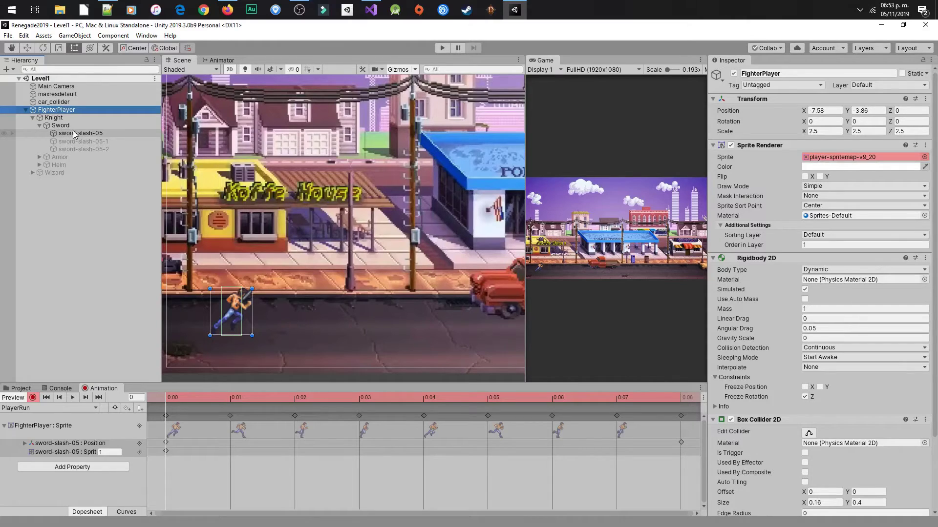
click(74, 132)
drag(248, 302, 250, 304)
click(250, 304)
click(827, 245)
text(2)
click(250, 297)
drag(251, 297, 251, 297)
click(85, 320)
click(73, 133)
click(105, 254)
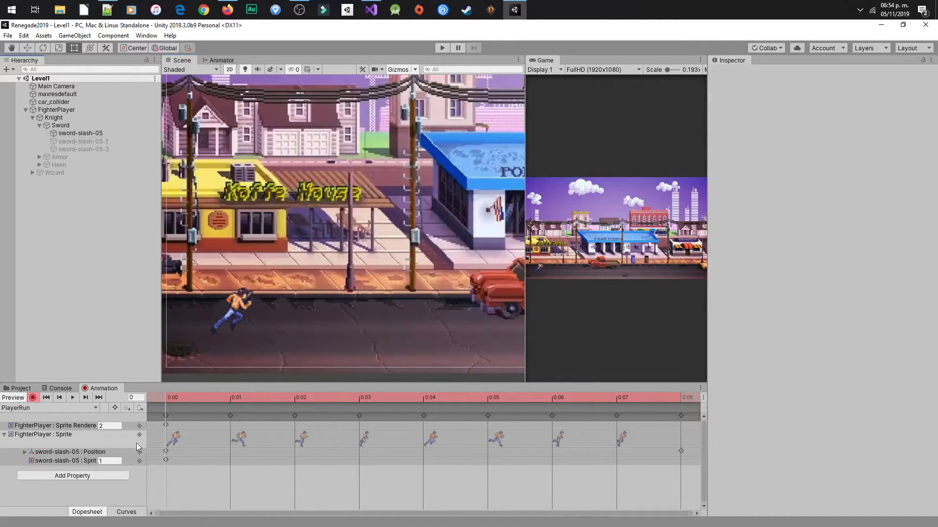
Key sword-slash-05's position and rotation at frames 0:01, 0:02 and 0:03 so the sword follows the running player's hands.
click(229, 398)
click(237, 299)
drag(237, 299, 238, 280)
click(68, 283)
click(295, 397)
click(83, 133)
click(359, 398)
drag(167, 398, 359, 398)
drag(367, 402, 423, 400)
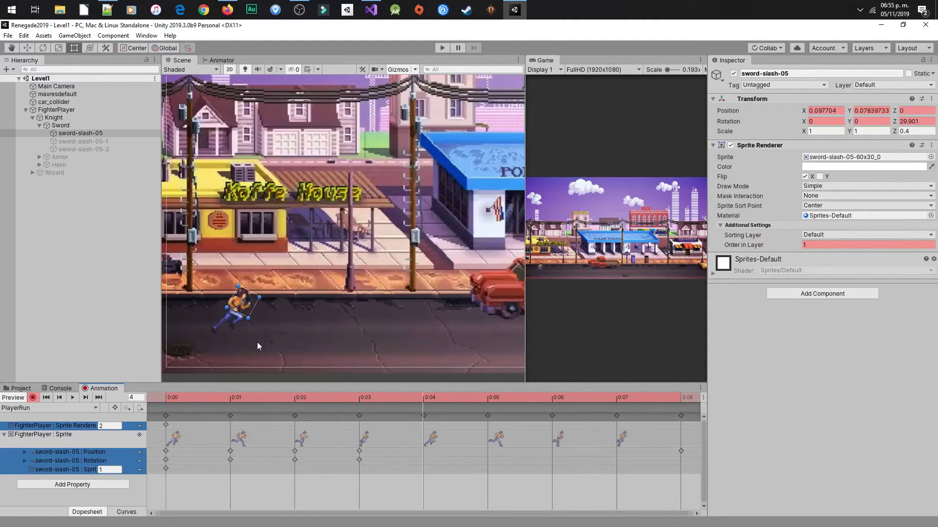
Reposition and rotate sword-slash-05 to match the player's hands at frames 0:04 and 0:05.
click(72, 134)
drag(250, 300, 233, 276)
drag(194, 401, 481, 398)
drag(242, 294, 258, 283)
click(276, 298)
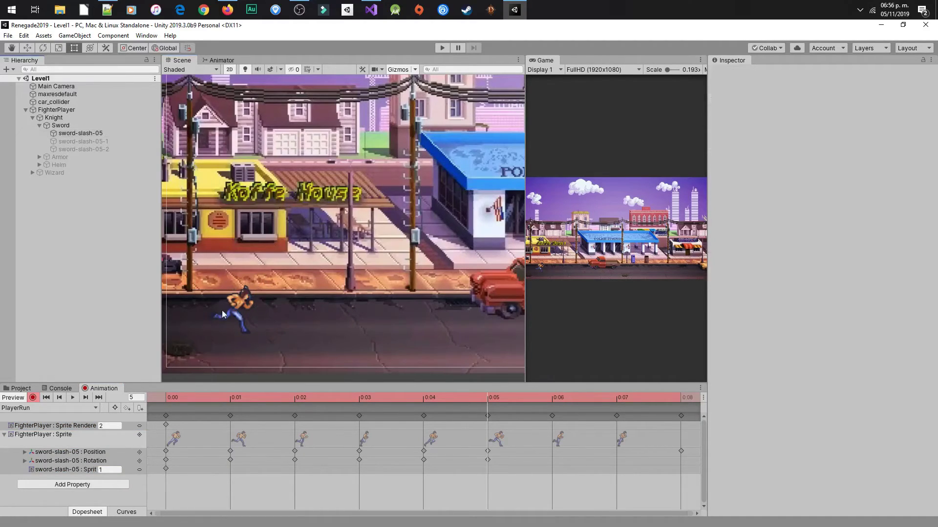
Adjust sword-slash-05 at close range and key its pose to fit the player's hands at frame 0:06.
scroll(177, 336, up, 10)
click(301, 279)
click(81, 133)
drag(306, 264, 305, 262)
drag(288, 399, 552, 404)
mouse_move(304, 283)
mouse_down()
mouse_move(309, 263)
mouse_move(295, 274)
mouse_move(309, 271)
mouse_move(287, 269)
mouse_move(306, 268)
mouse_up()
Key the sword's pose at frame 0:07, place it at about X 0.074, Y 0.107 at frame 0:08, and stop recording.
click(616, 399)
click(73, 134)
drag(290, 274, 294, 274)
key(period)
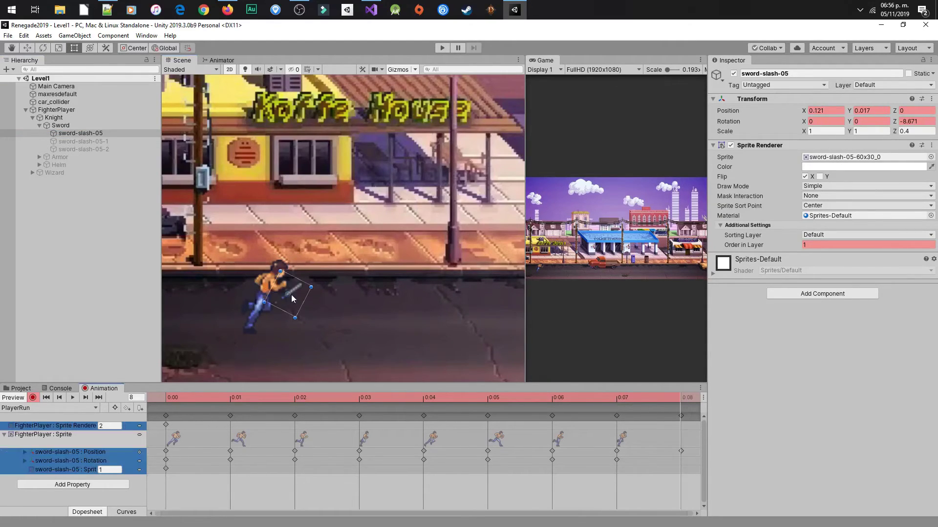
drag(620, 397, 659, 409)
click(32, 398)
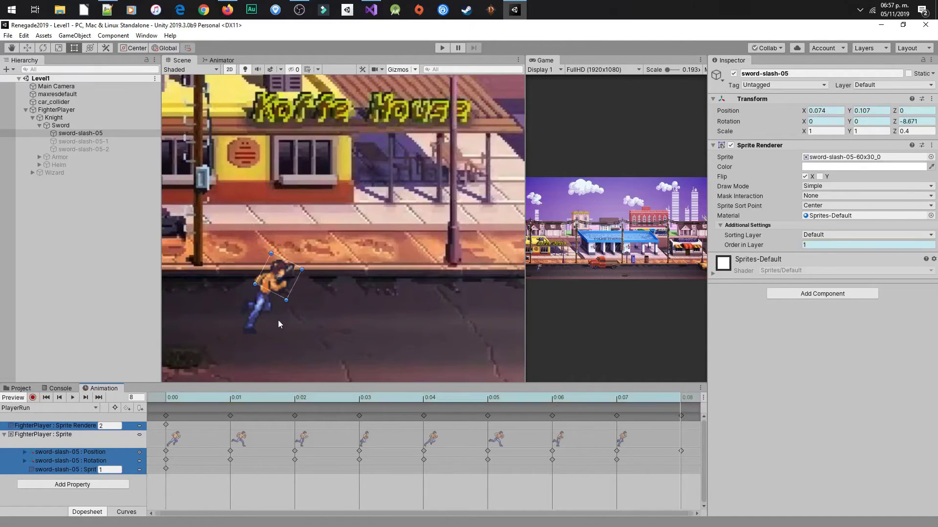
Test the run animation with the sword in Play mode and stop playback.
click(316, 310)
key(ctrl+p)
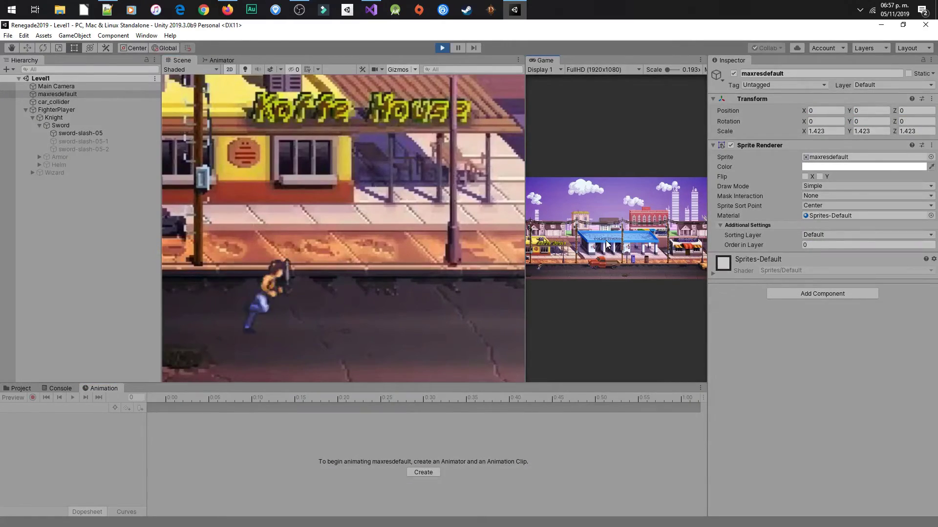
click(442, 48)
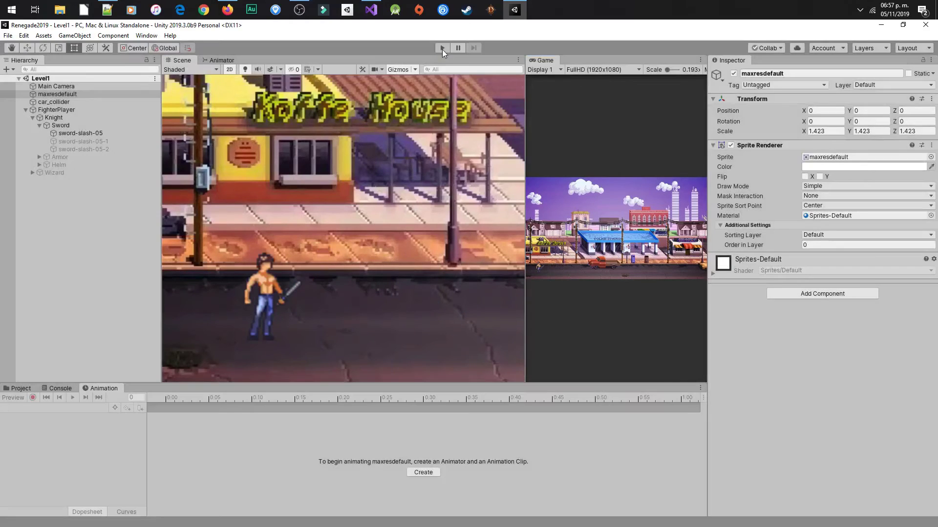
Select FighterPlayer and reopen its PlayerRun clip for editing.
scroll(351, 311, down, 3)
click(20, 388)
click(39, 477)
click(34, 455)
click(104, 388)
click(53, 109)
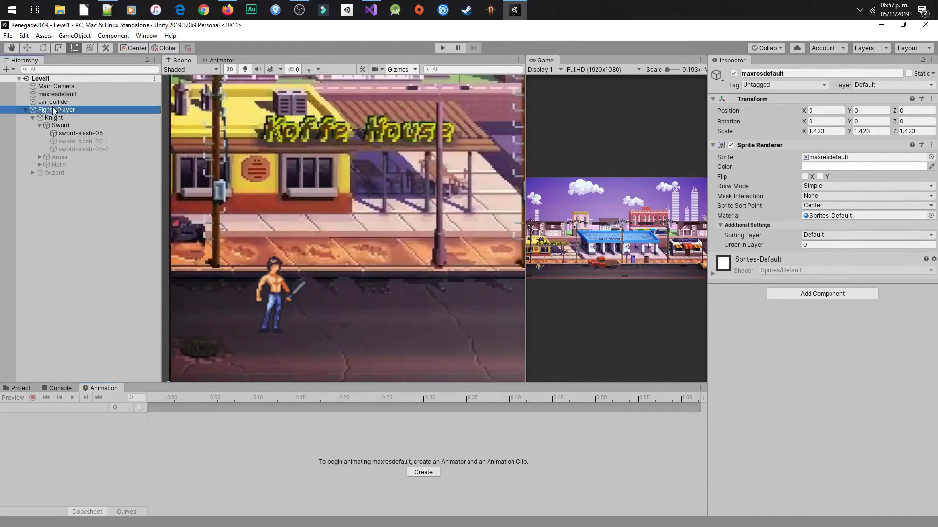
click(91, 408)
click(59, 453)
Set both tangents of all sword-slash-05 keyframes in PlayerRun to Constant, and check the resulting curves.
drag(159, 490, 698, 457)
right_click(215, 457)
click(251, 414)
right_click(210, 462)
mouse_move(243, 456)
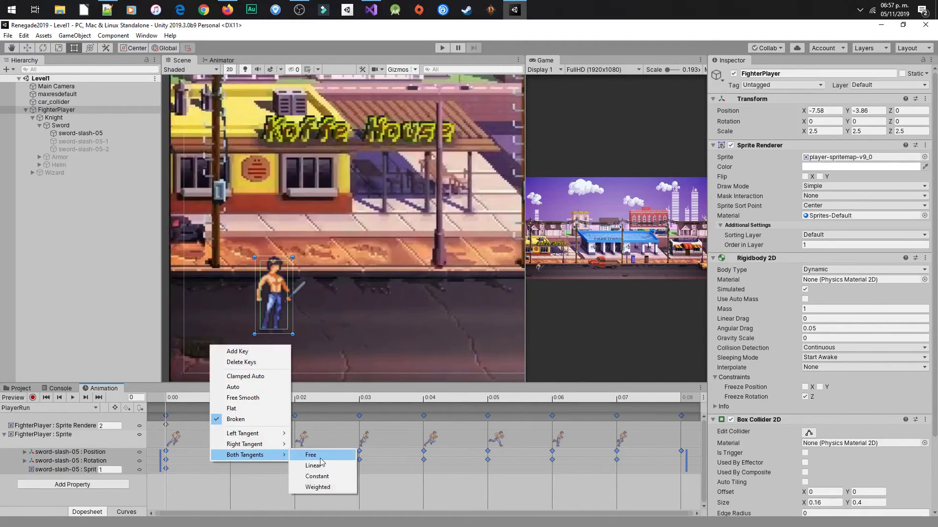
click(326, 478)
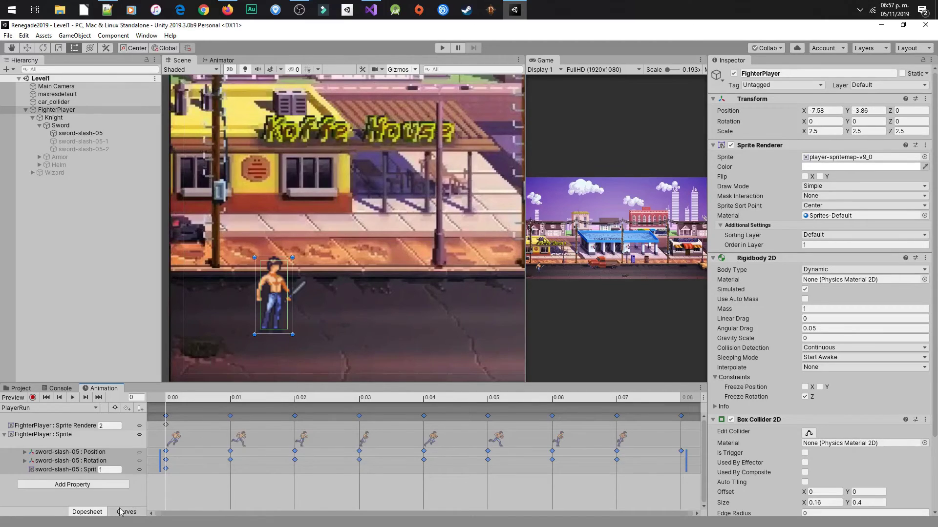
key(c)
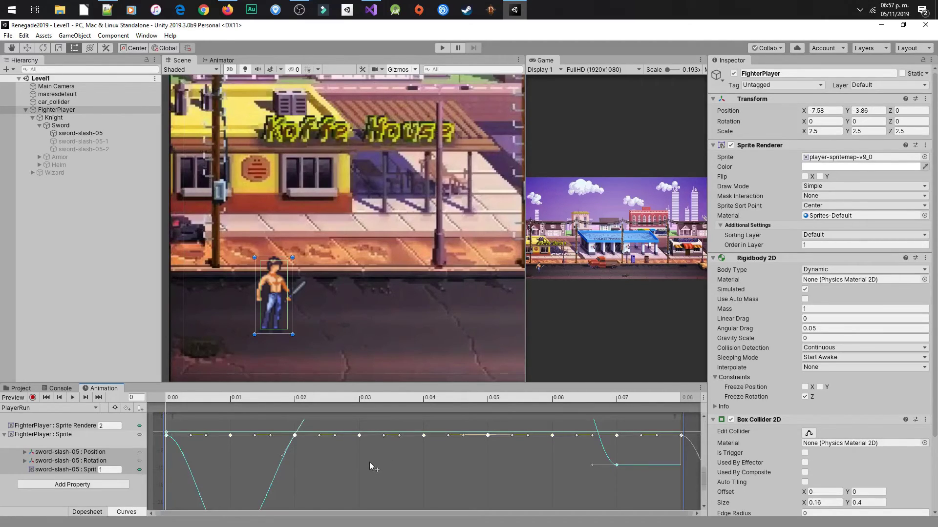
key(c)
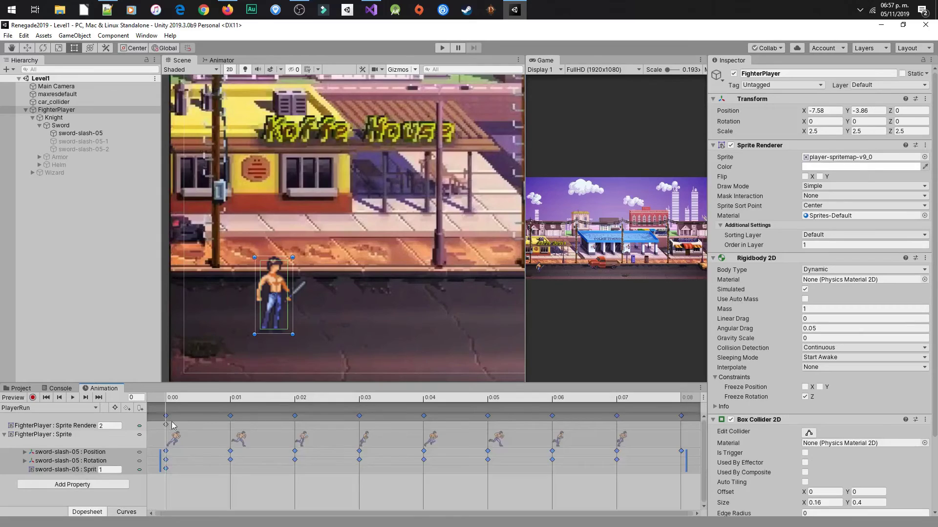